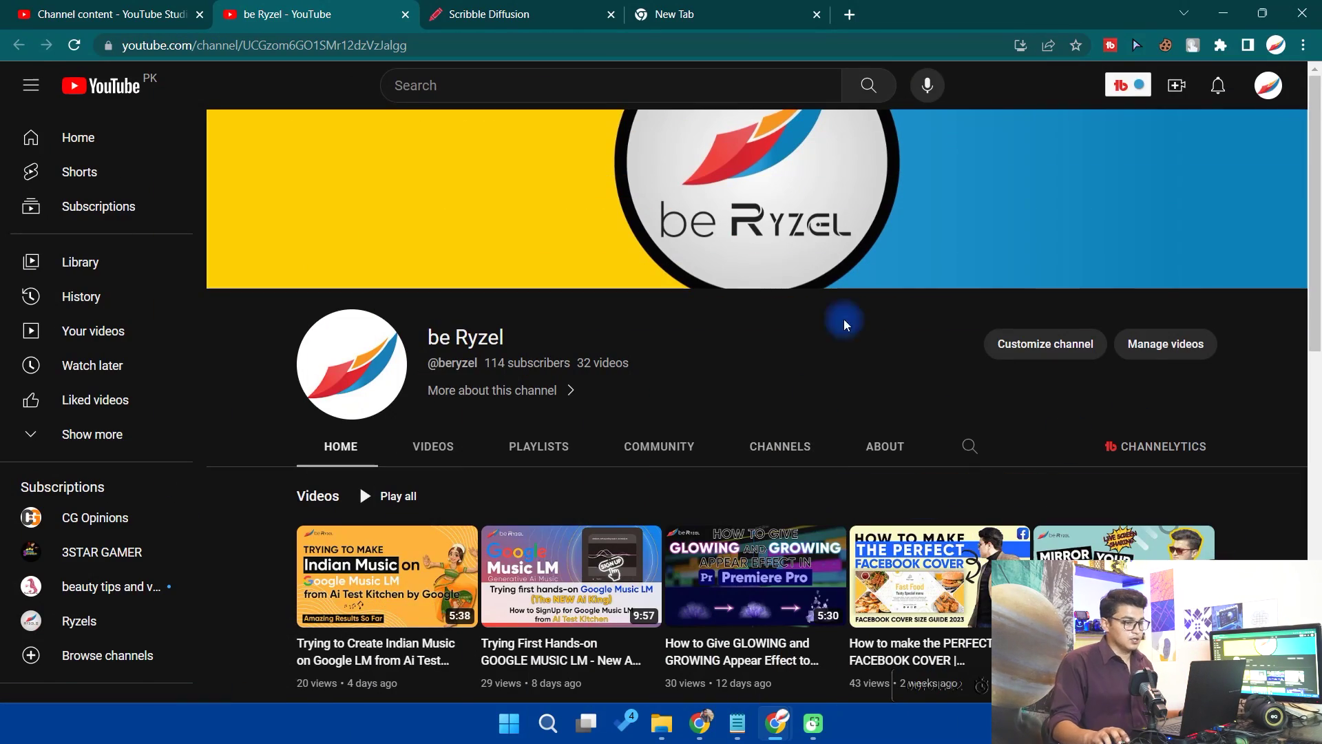
# - Open the Shopify App Store from the app and sales channel settings, postponing the security review
pyautogui.click(1223, 14)
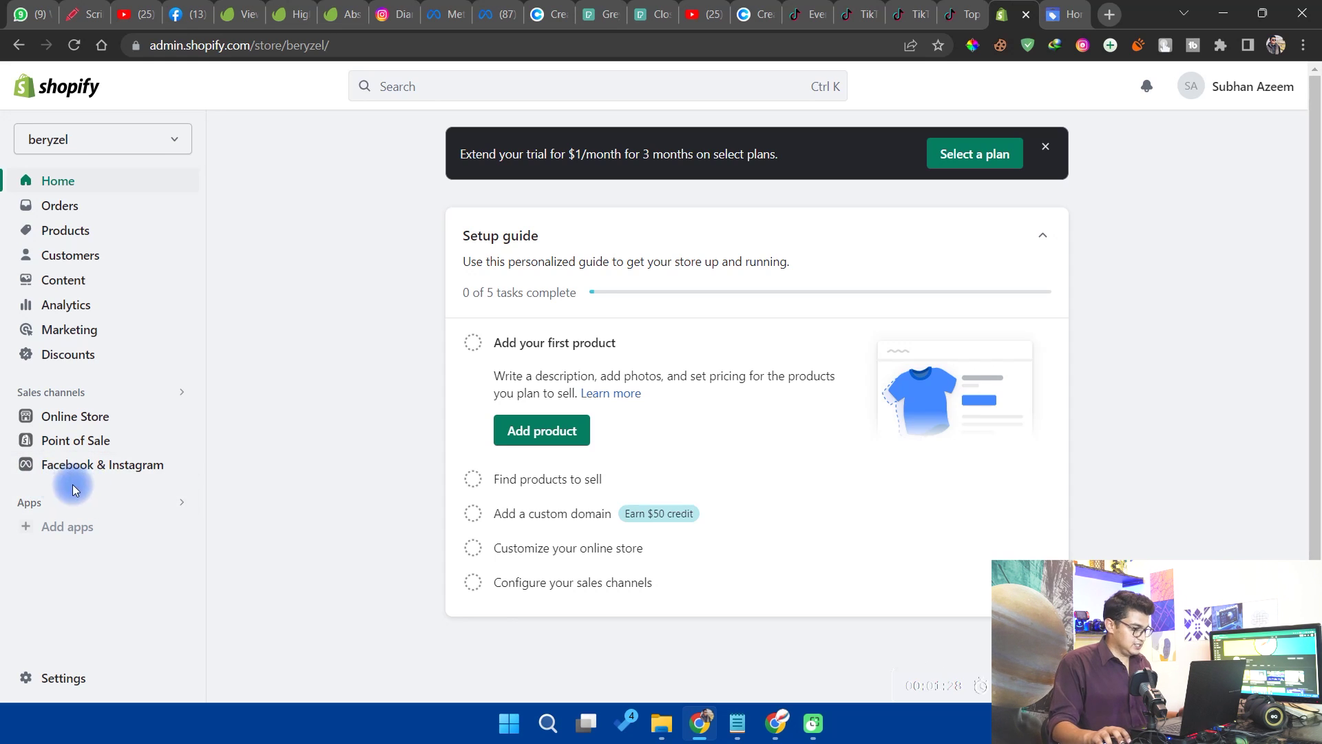
pyautogui.click(50, 502)
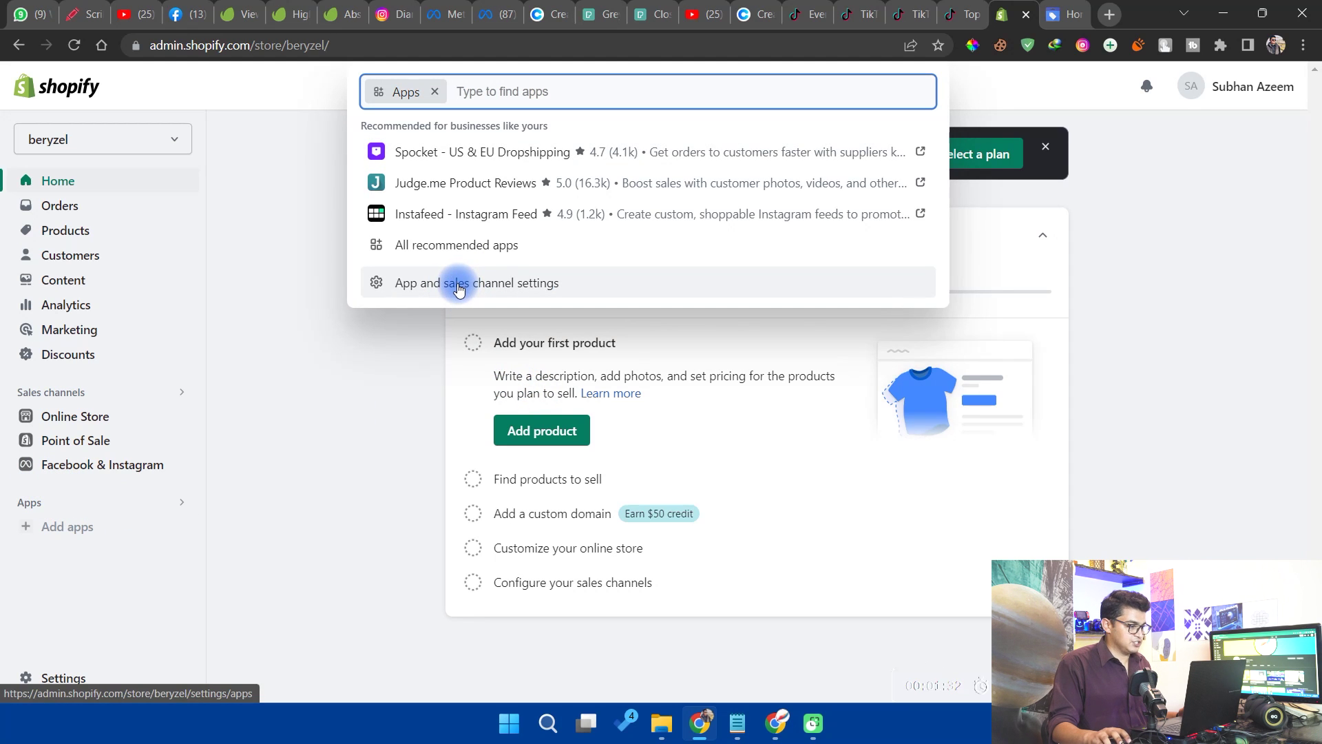
pyautogui.click(459, 288)
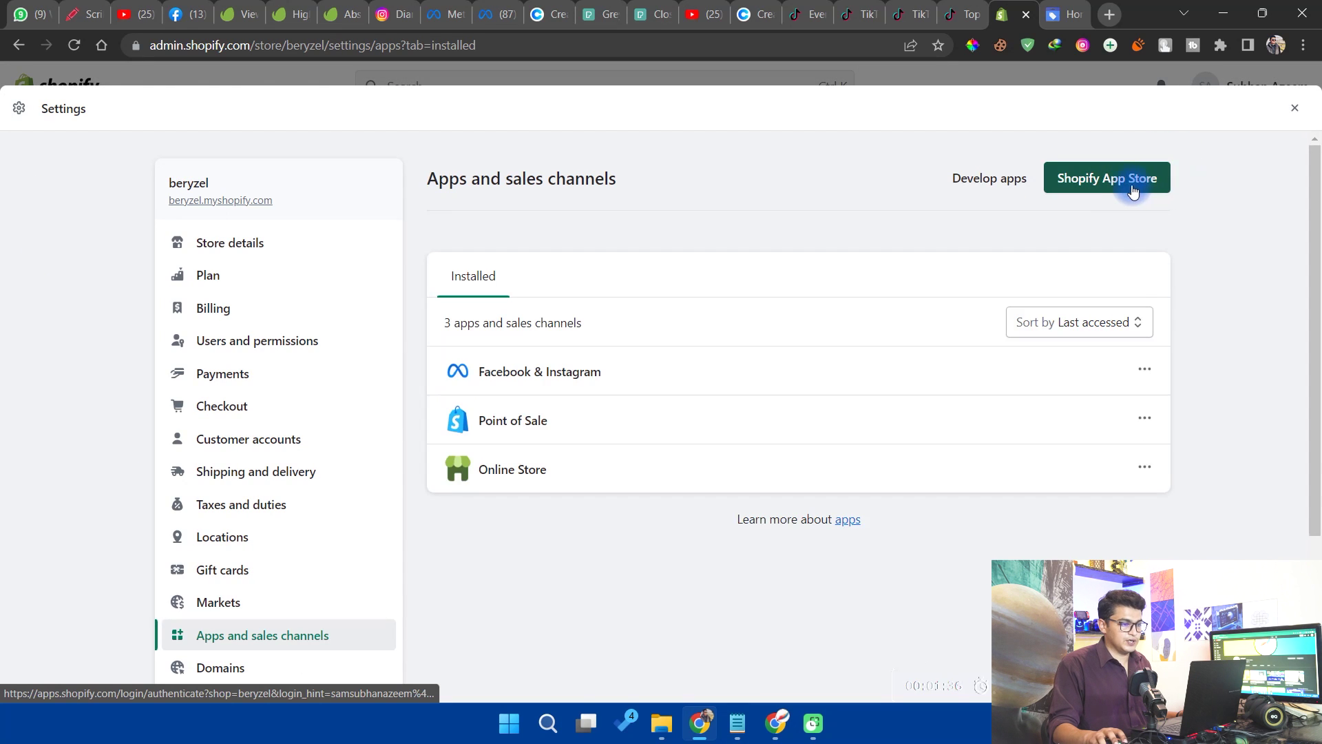
pyautogui.click(1131, 191)
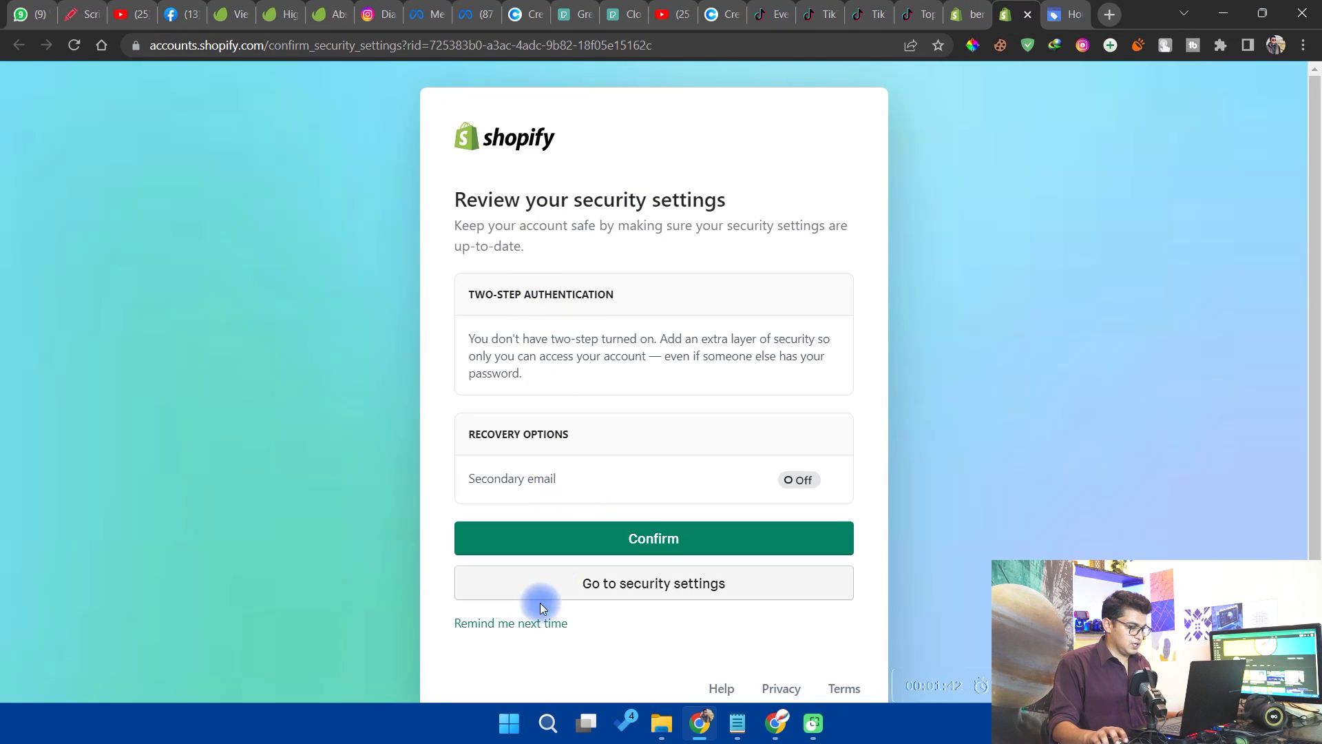
pyautogui.click(529, 625)
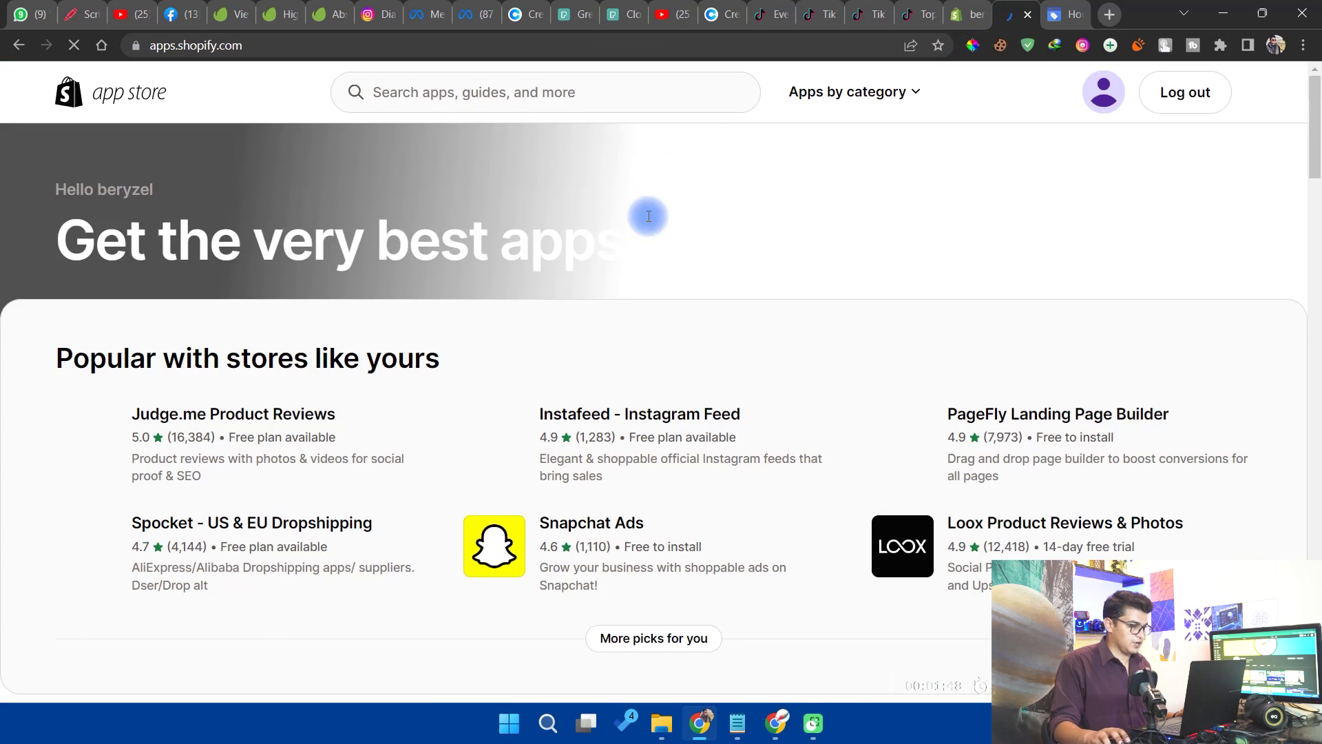
# - Search the App Store for 'google' and add the Google & YouTube app
pyautogui.click(559, 92)
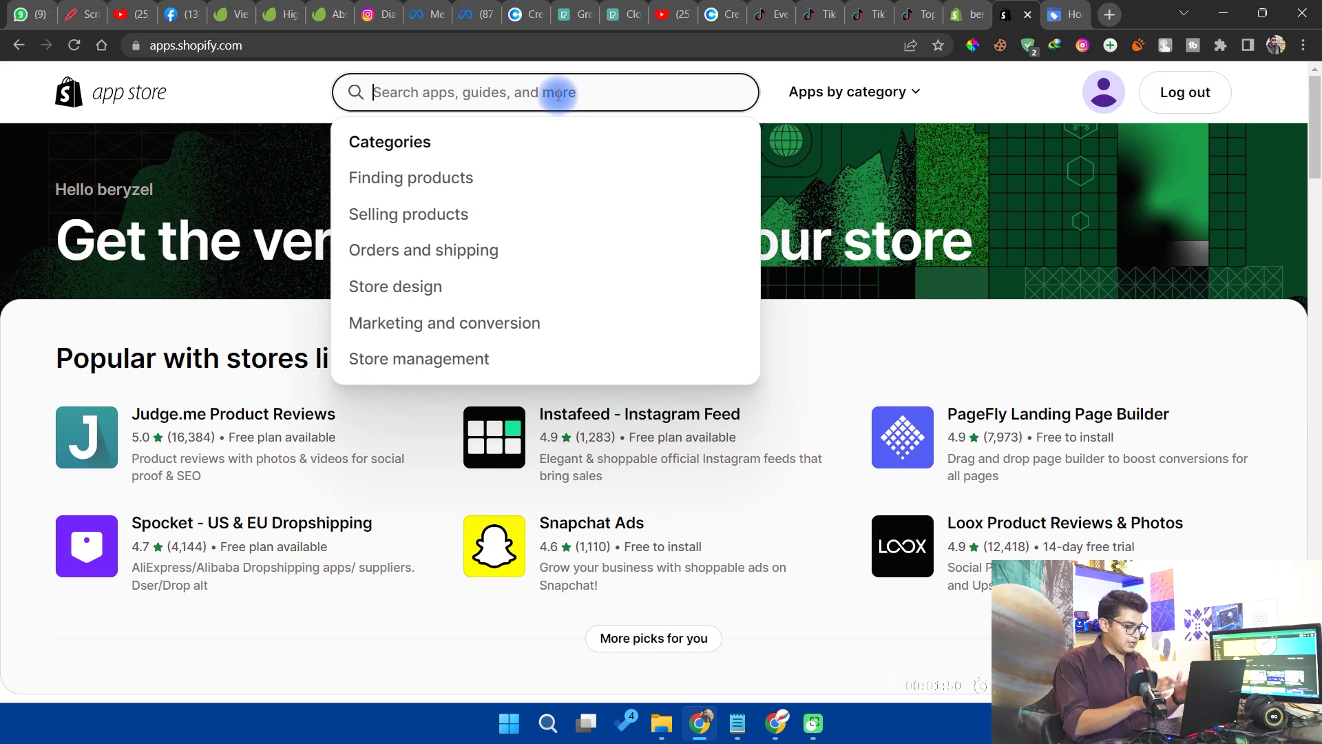
pyautogui.write('google')
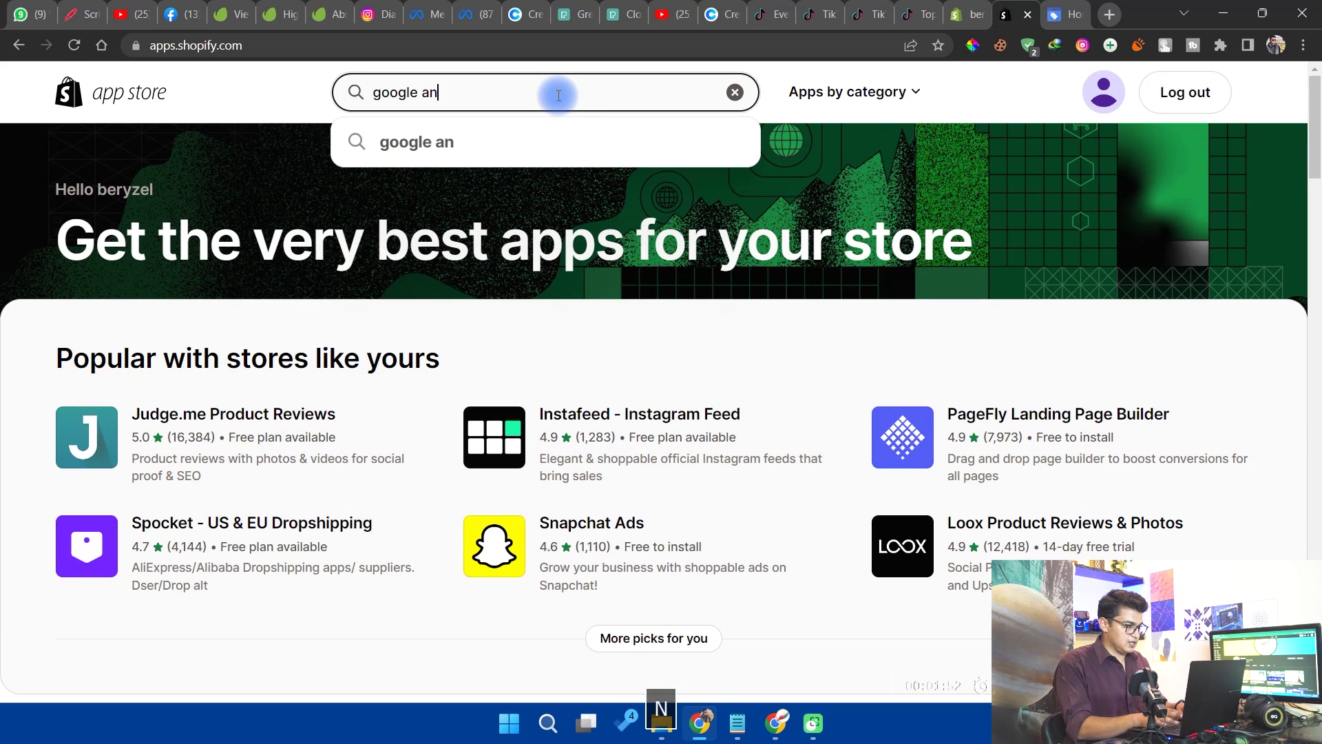
pyautogui.write(' an')
pyautogui.press('BackSpace')
pyautogui.press('BackSpace')
pyautogui.press('BackSpace')
pyautogui.press('Return')
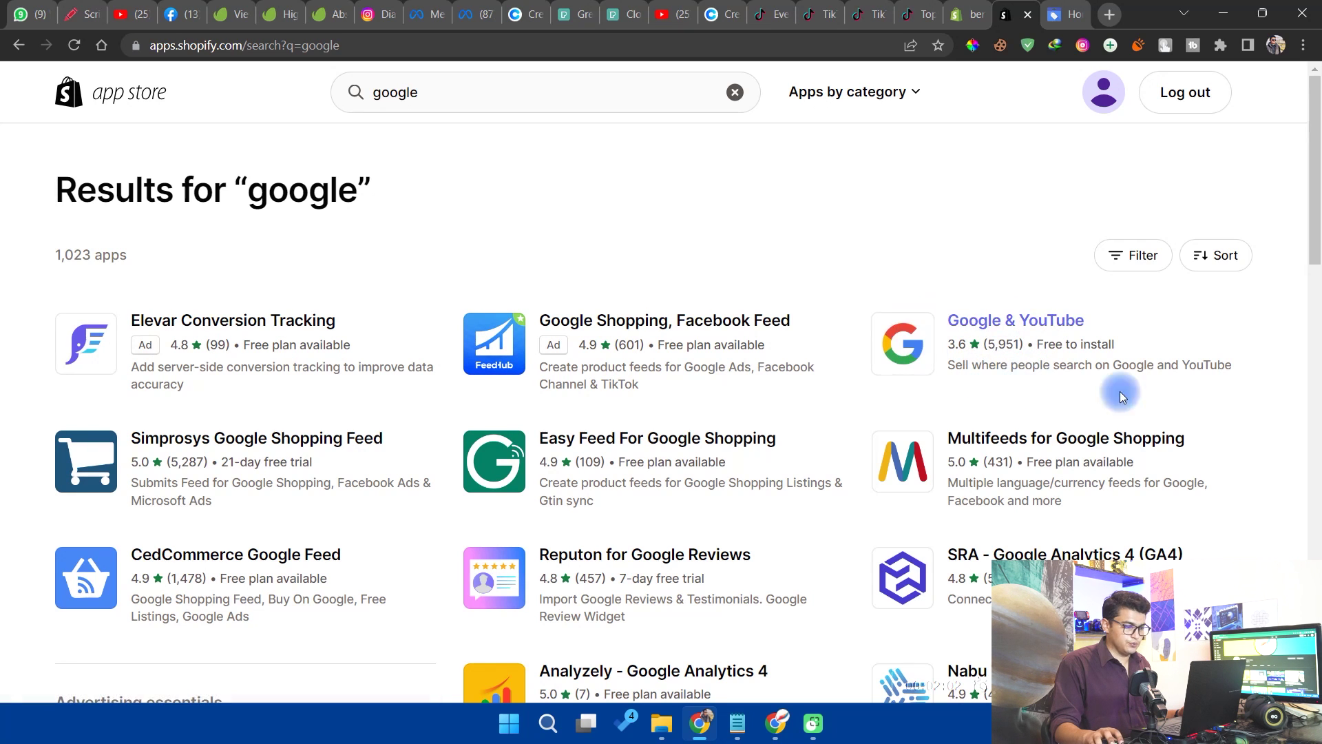
pyautogui.click(962, 320)
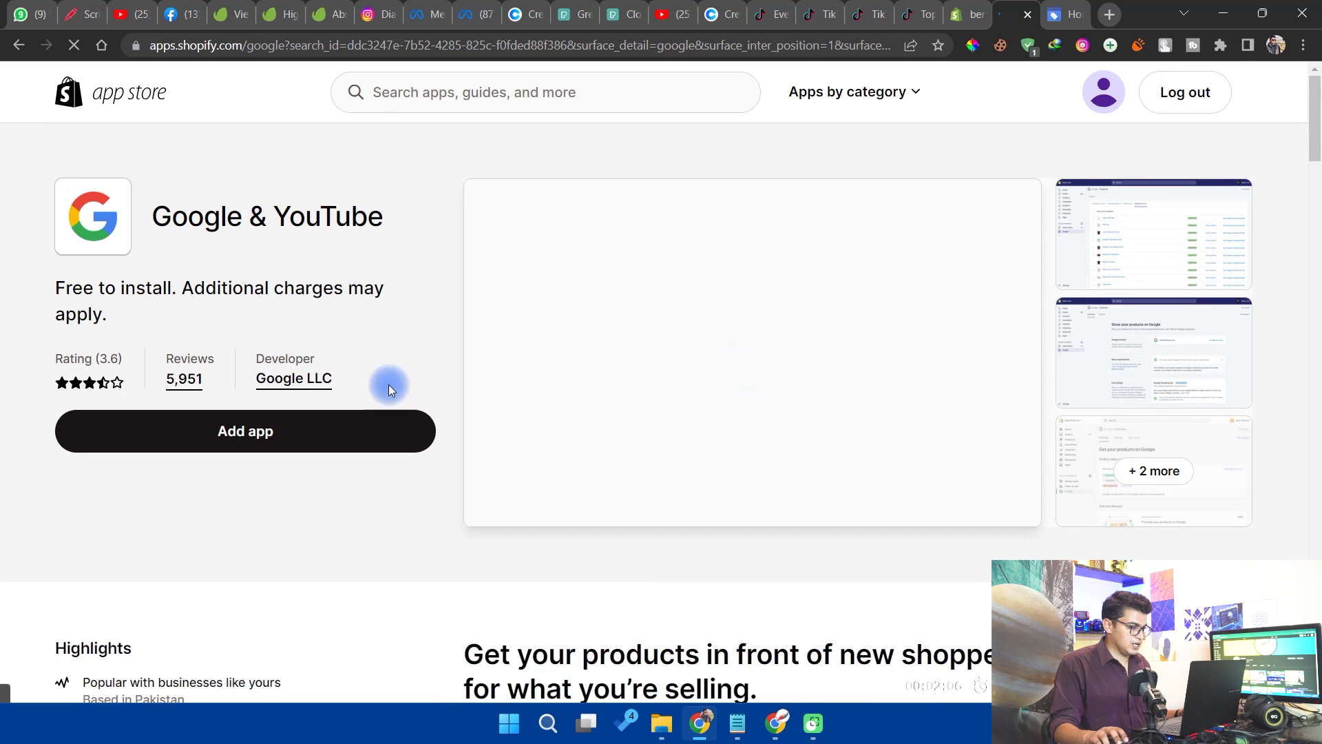
pyautogui.click(283, 433)
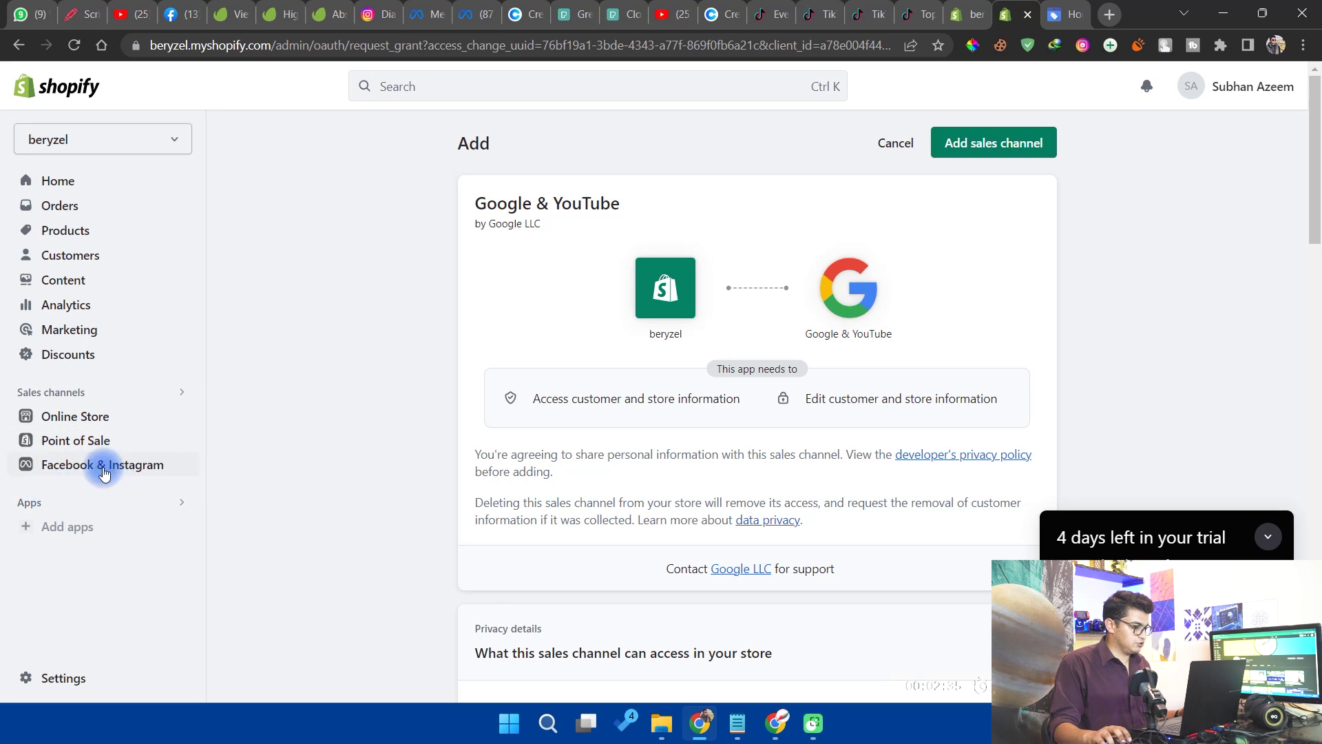
# - Approve adding Google & YouTube as a sales channel and wait for App setup to load
pyautogui.click(64, 392)
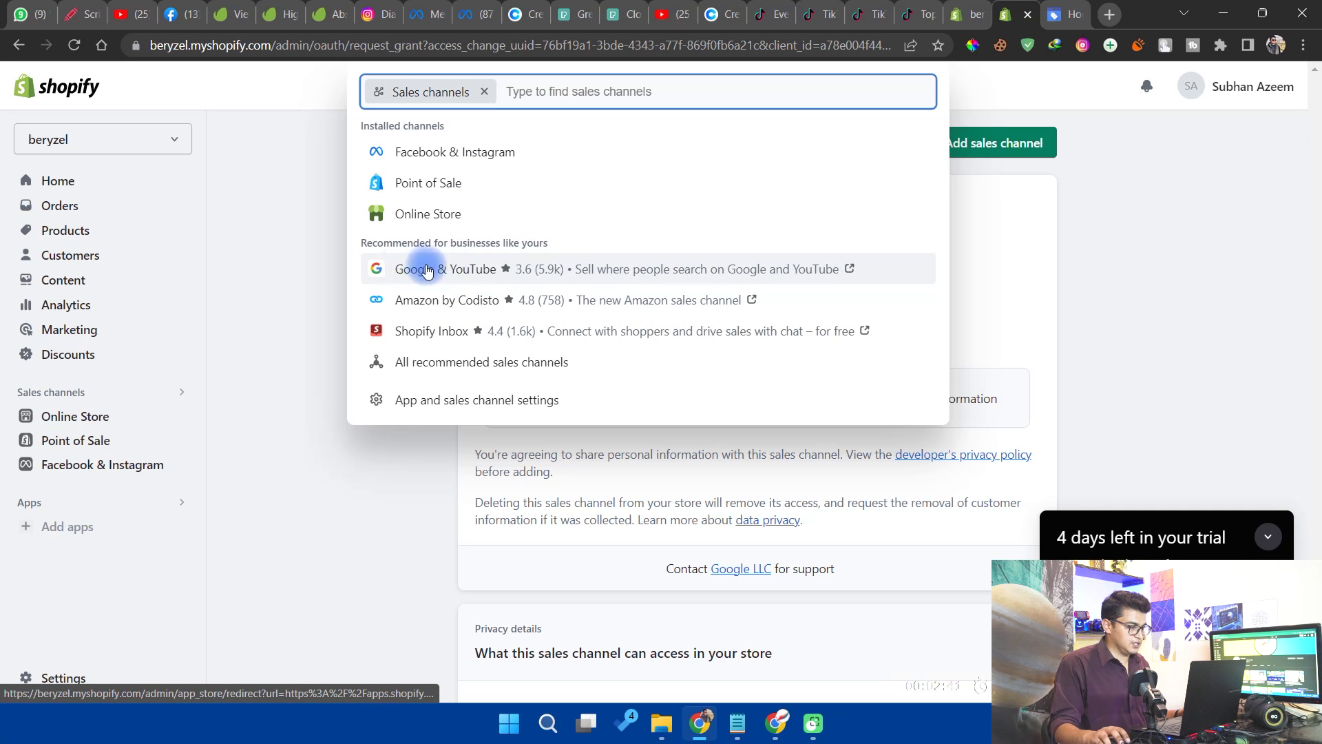
pyautogui.click(299, 294)
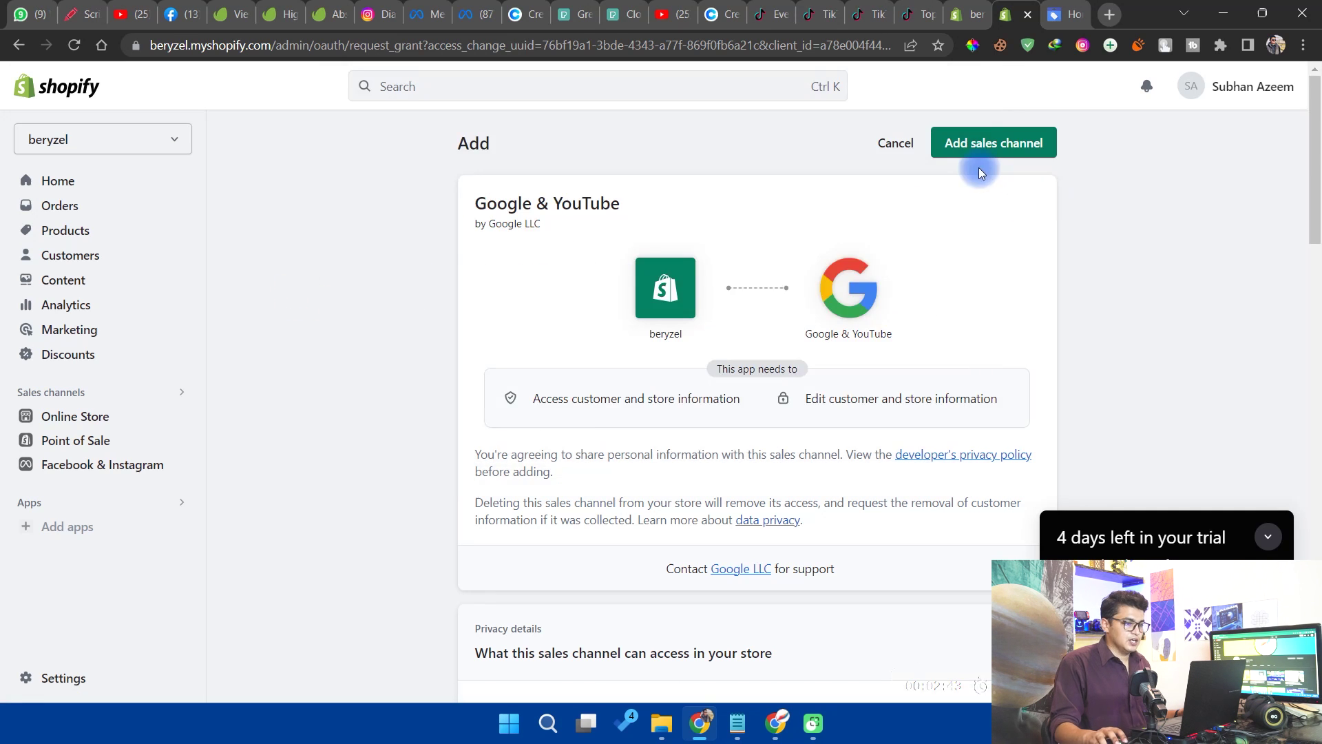
pyautogui.click(992, 156)
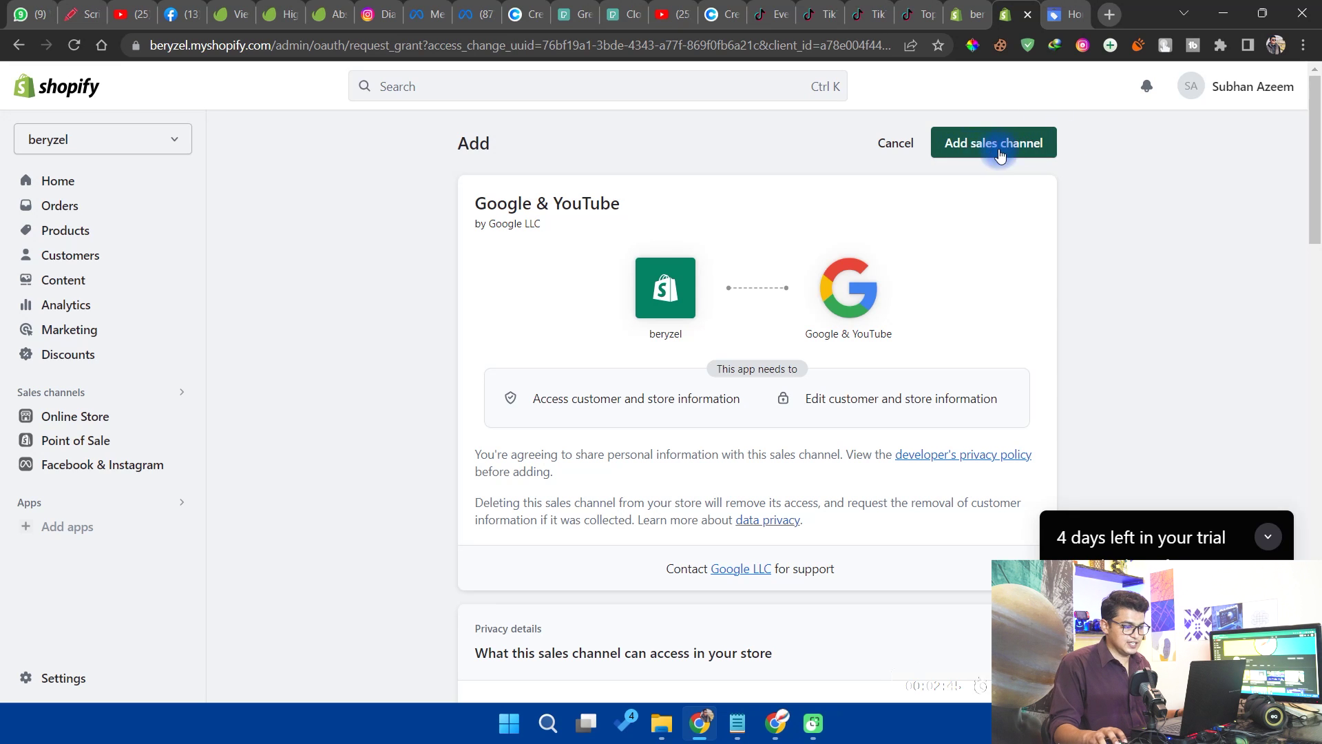
pyautogui.scroll(-5, 1029, 316)
pyautogui.scroll(5, 1027, 317)
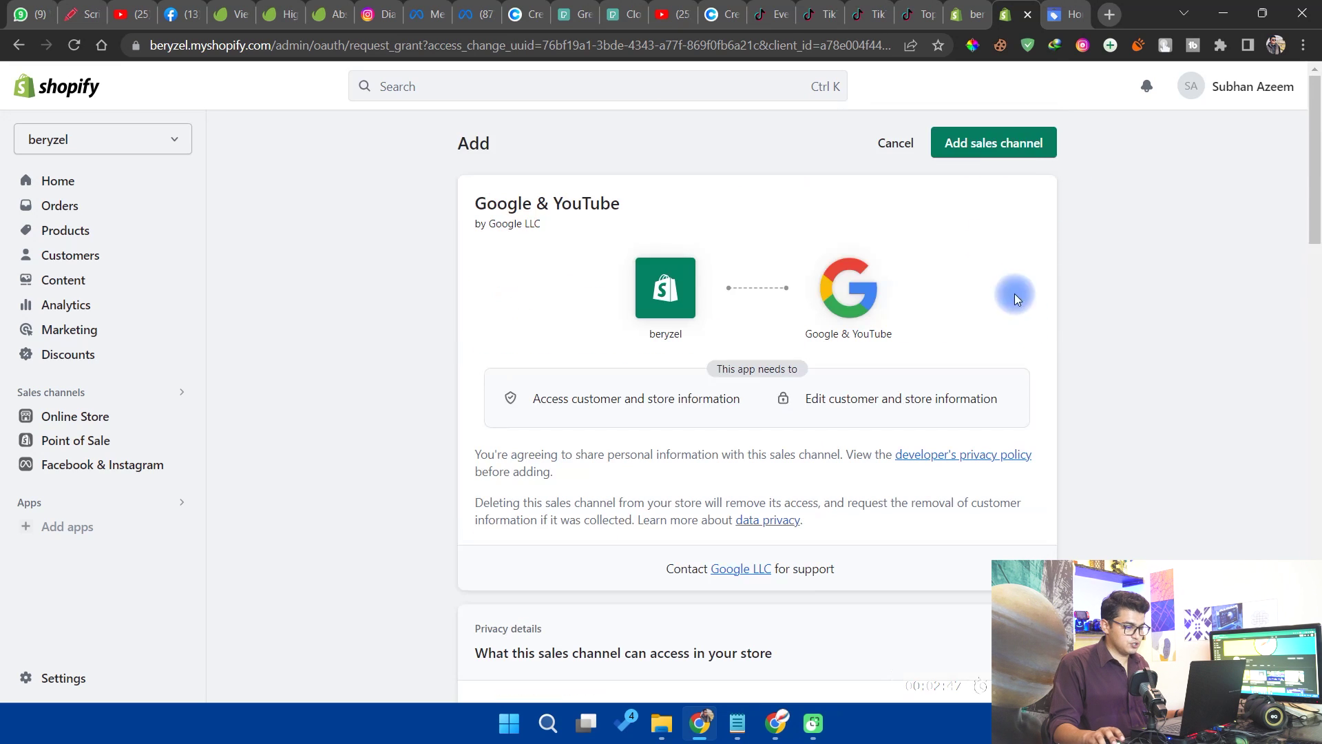
pyautogui.click(1011, 148)
pyautogui.click(1011, 148)
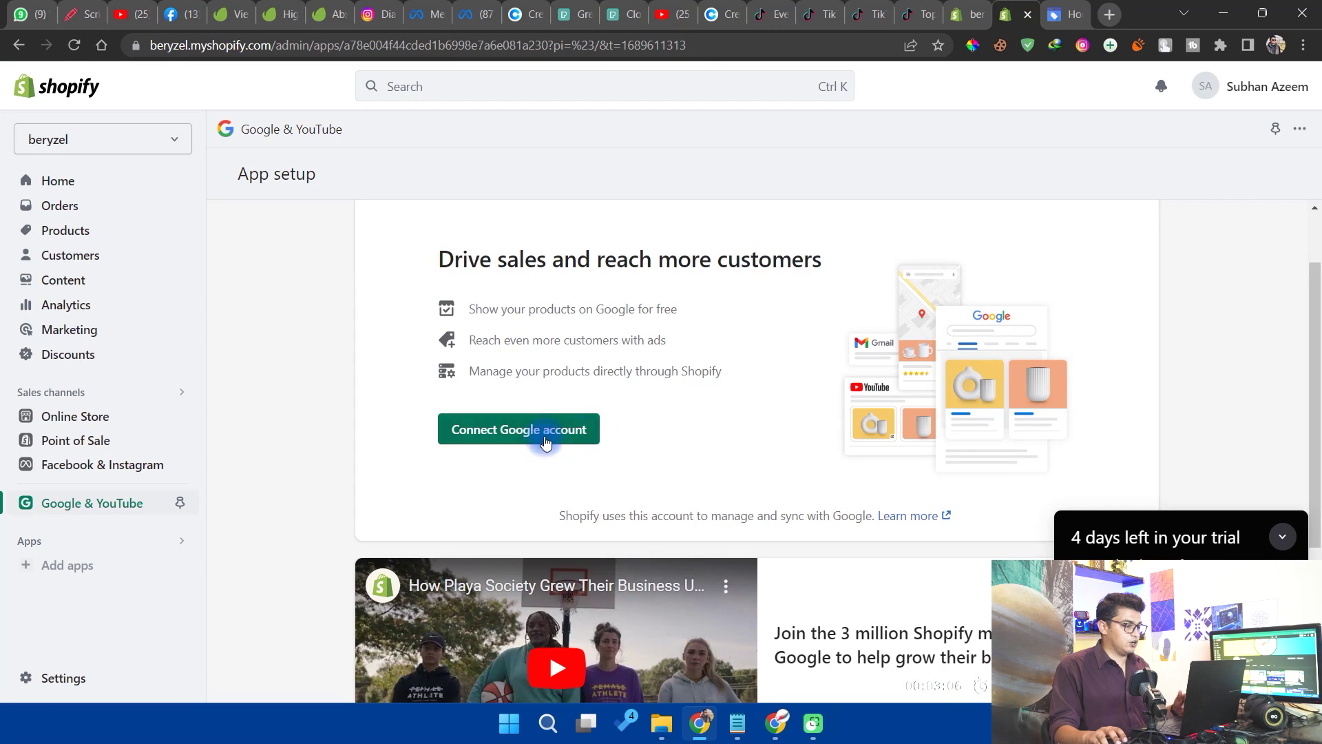
pyautogui.scroll(-3, 543, 439)
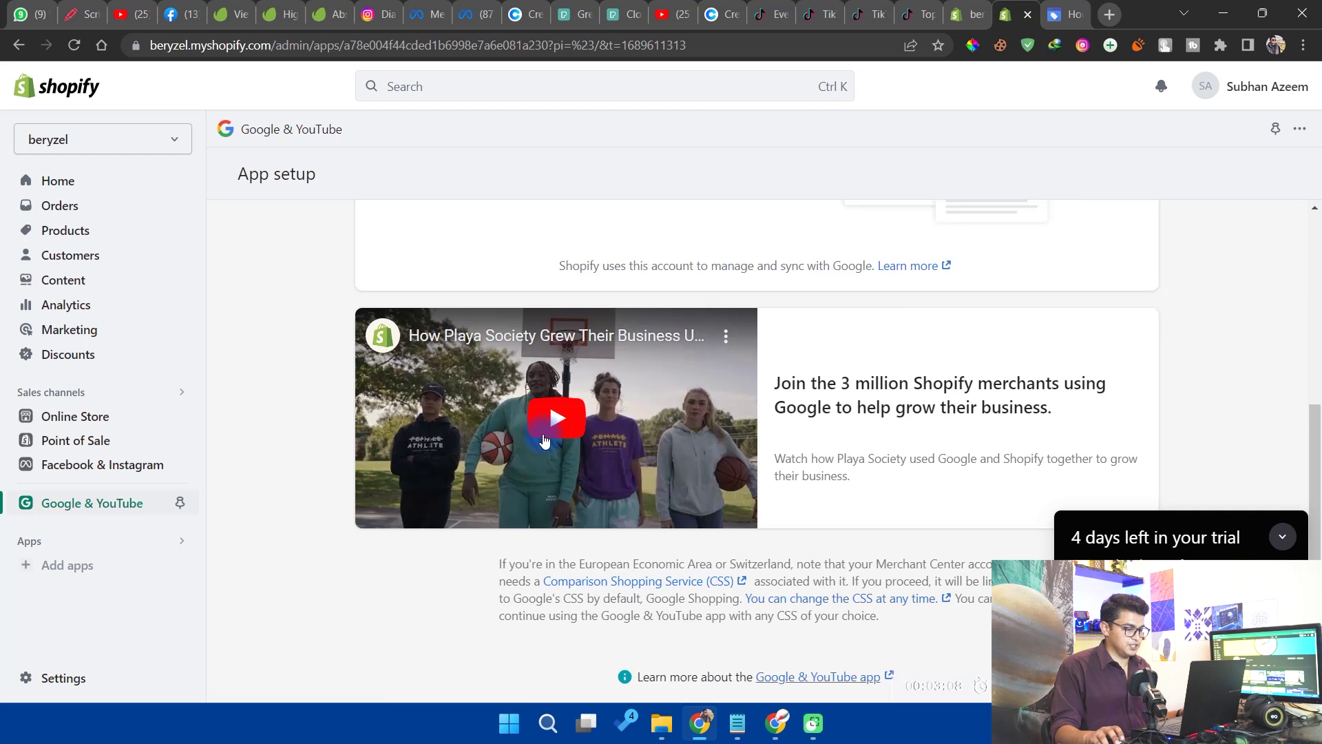
pyautogui.scroll(5, 549, 443)
# - Connect the first Google account to Google & YouTube and allow the app's access
pyautogui.click(562, 522)
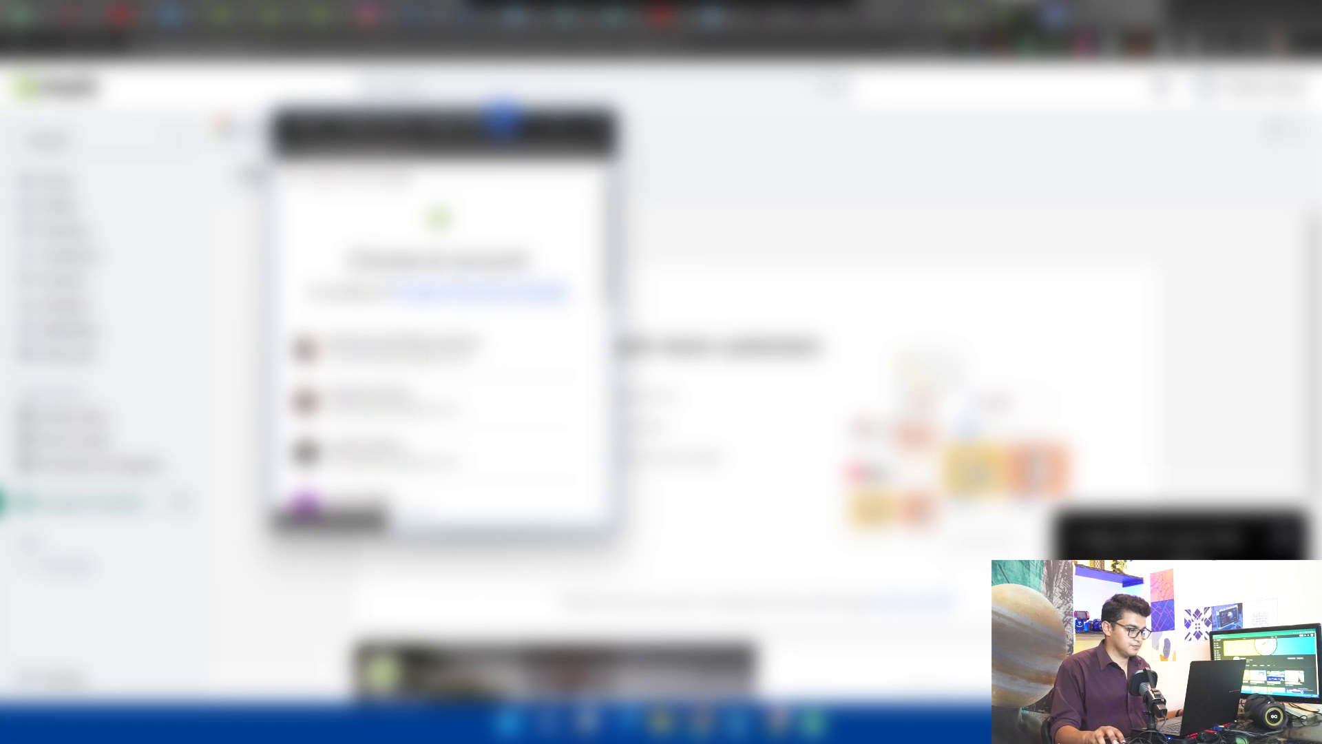
pyautogui.moveTo(502, 120); pyautogui.dragTo(939, 124)
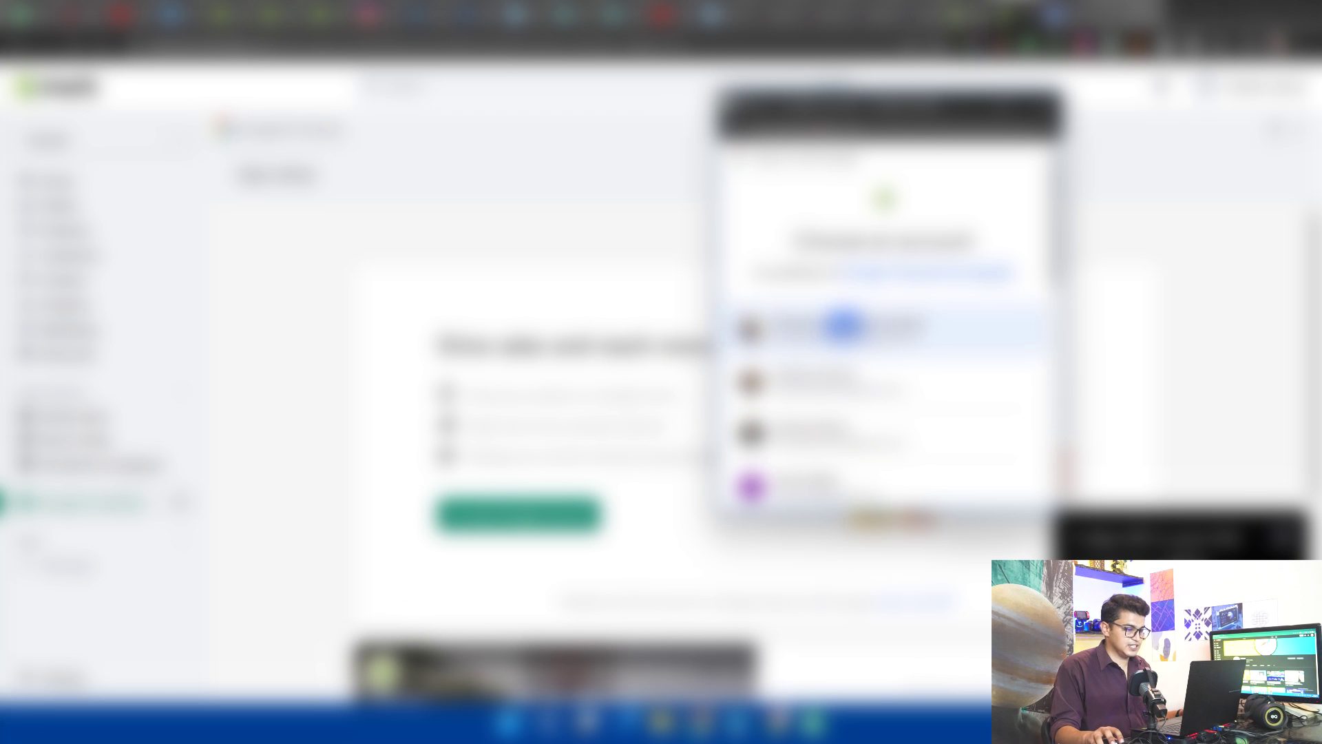
pyautogui.click(841, 326)
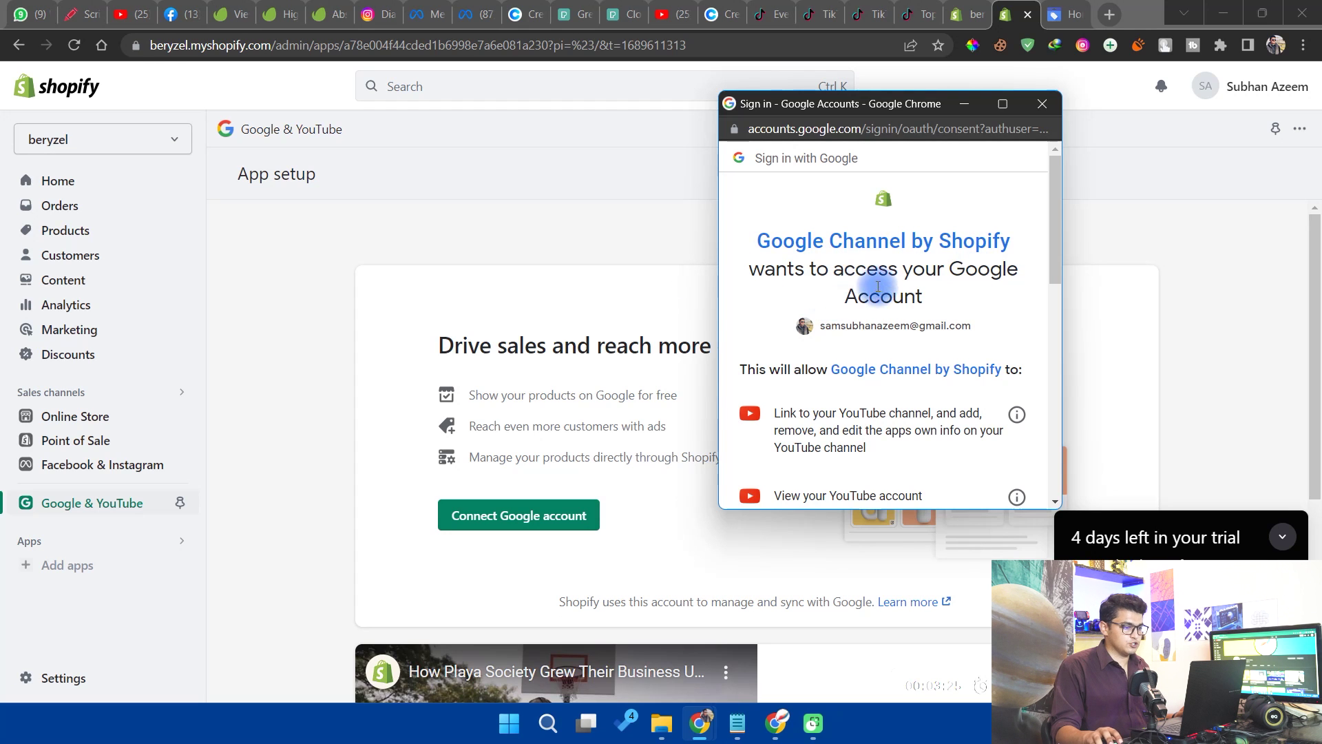
pyautogui.scroll(-10, 850, 335)
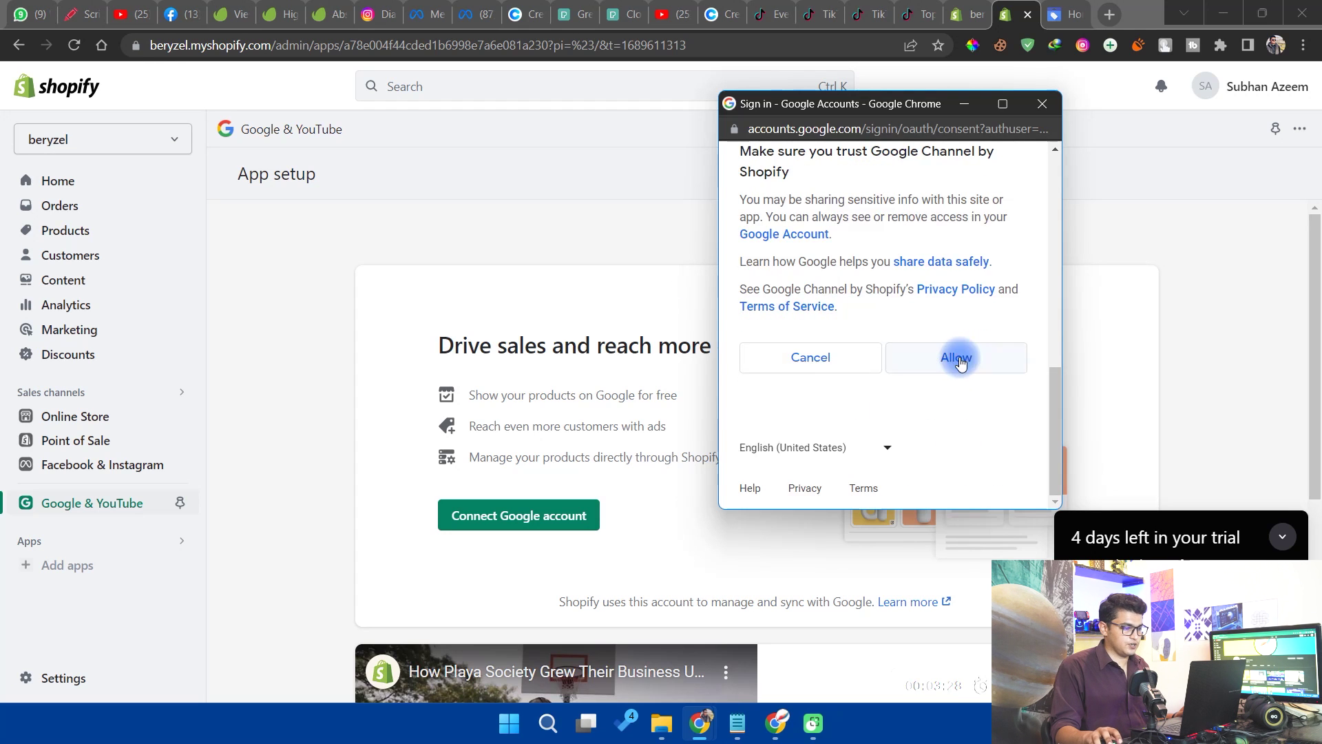
pyautogui.click(960, 356)
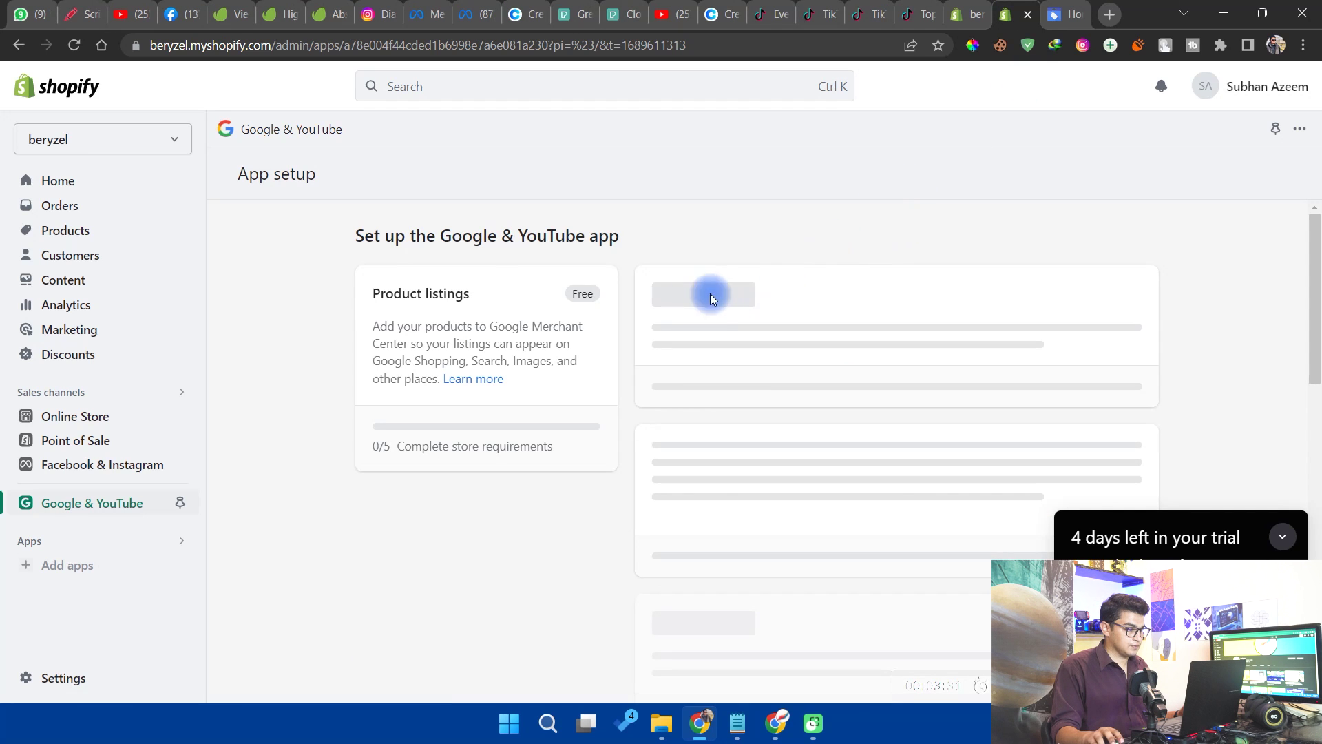
# - Collapse the trial reminder banner on the Google & YouTube setup page
pyautogui.scroll(-1, 654, 327)
pyautogui.scroll(-4, 729, 396)
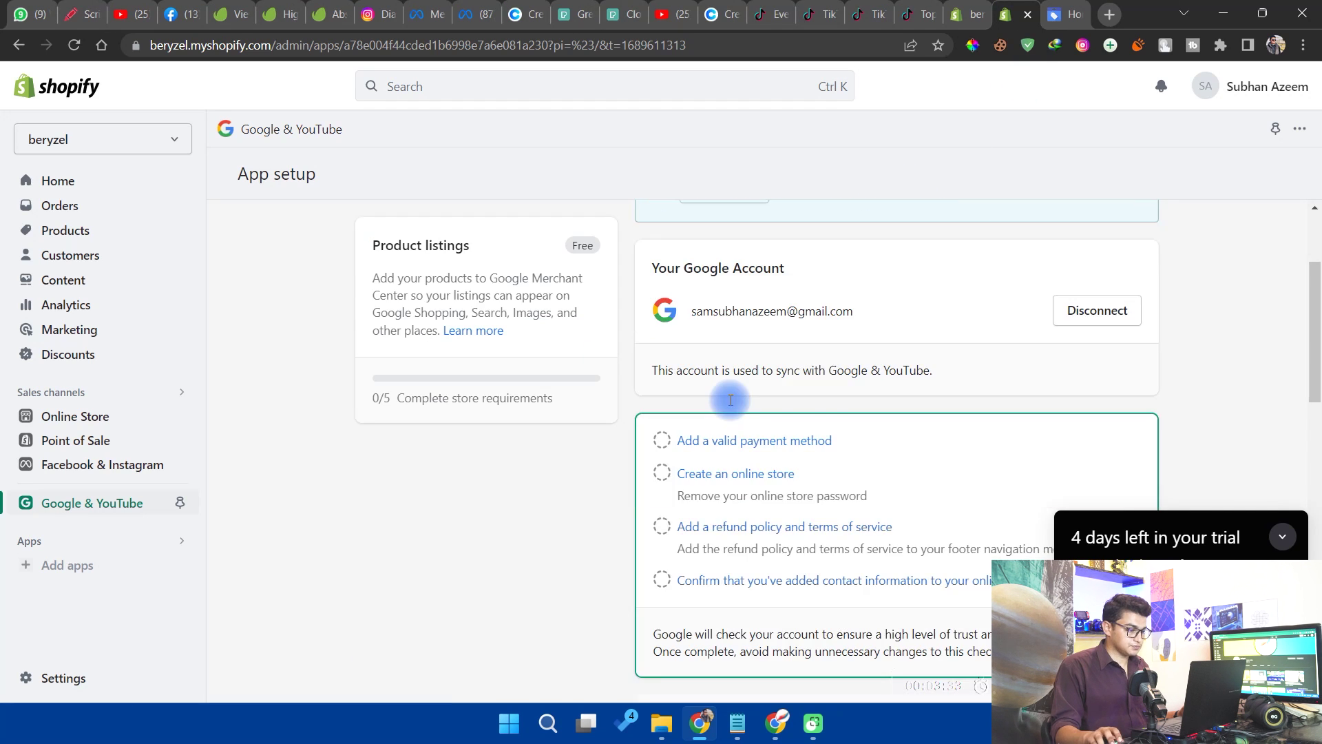
pyautogui.scroll(5, 731, 401)
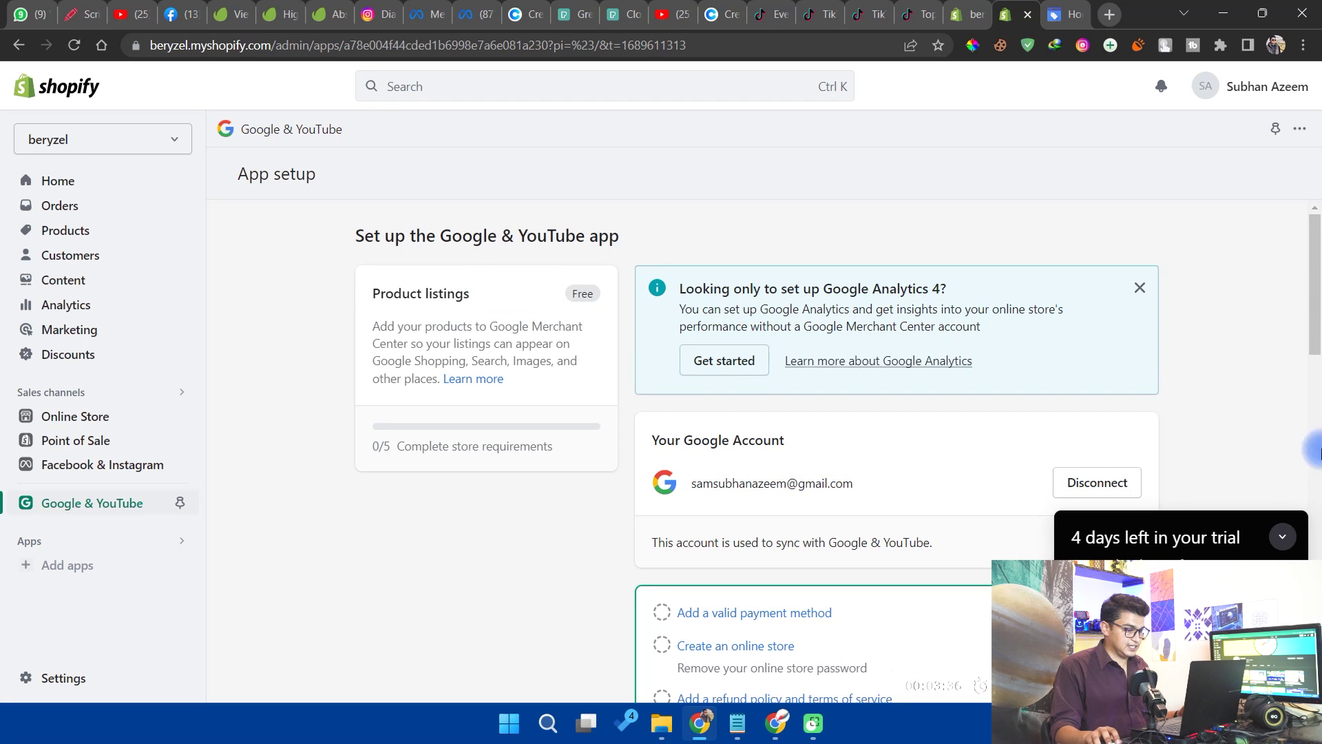
pyautogui.click(1276, 543)
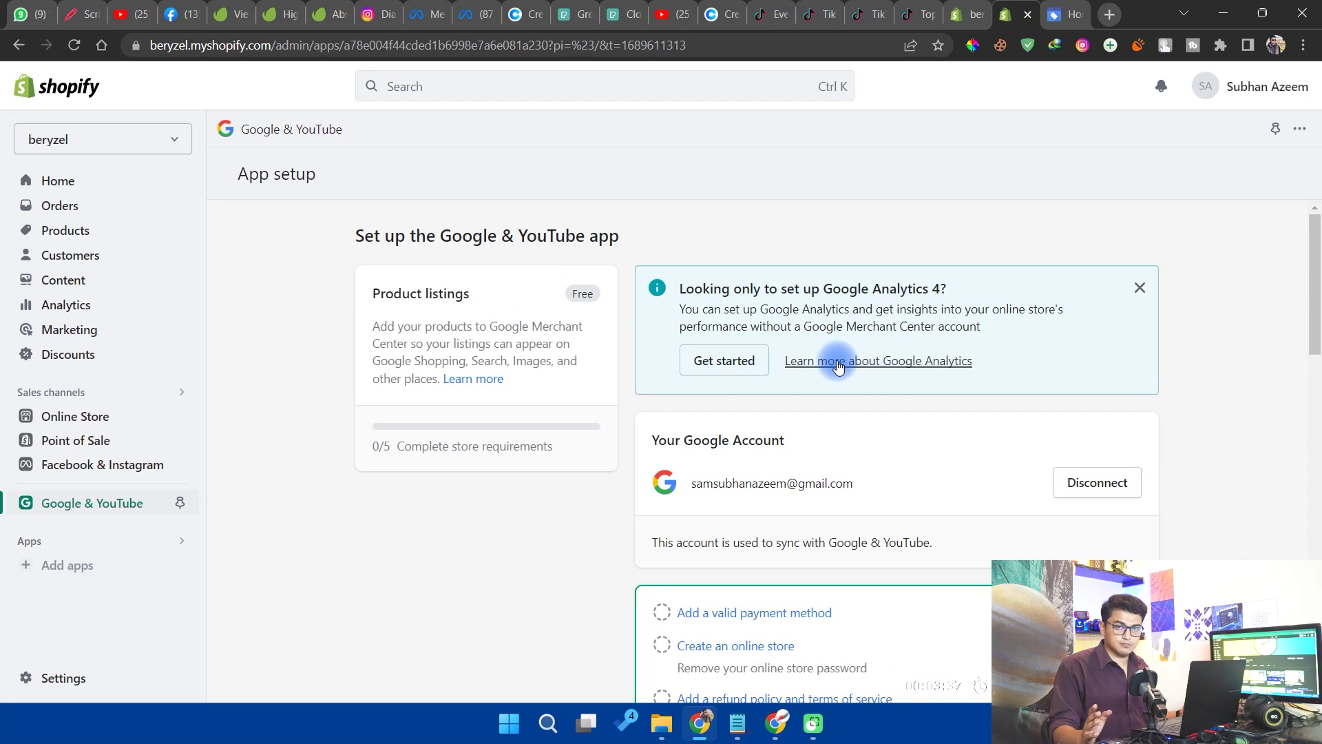
# - Review the setup checklist at 0/5, the Merchant Center link and Verify sections
pyautogui.scroll(-2, 785, 387)
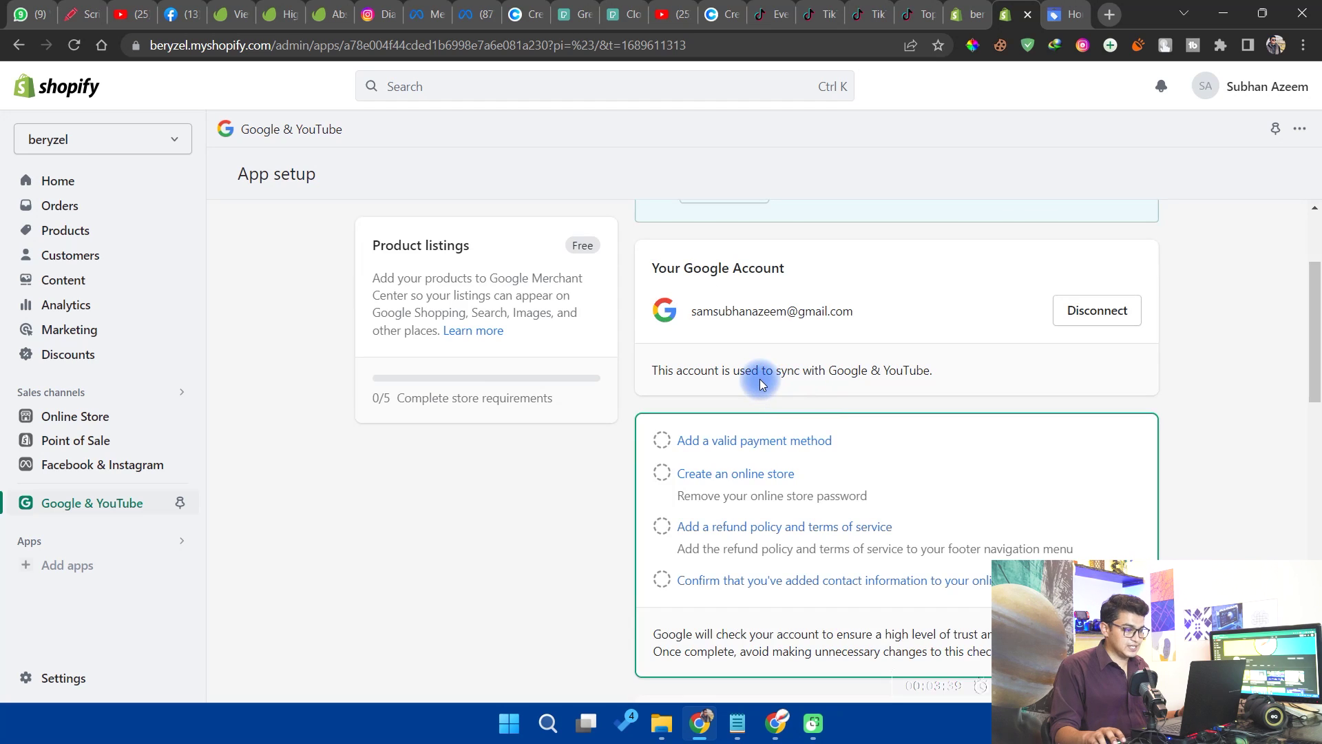
pyautogui.scroll(-3, 759, 379)
pyautogui.scroll(-2, 759, 380)
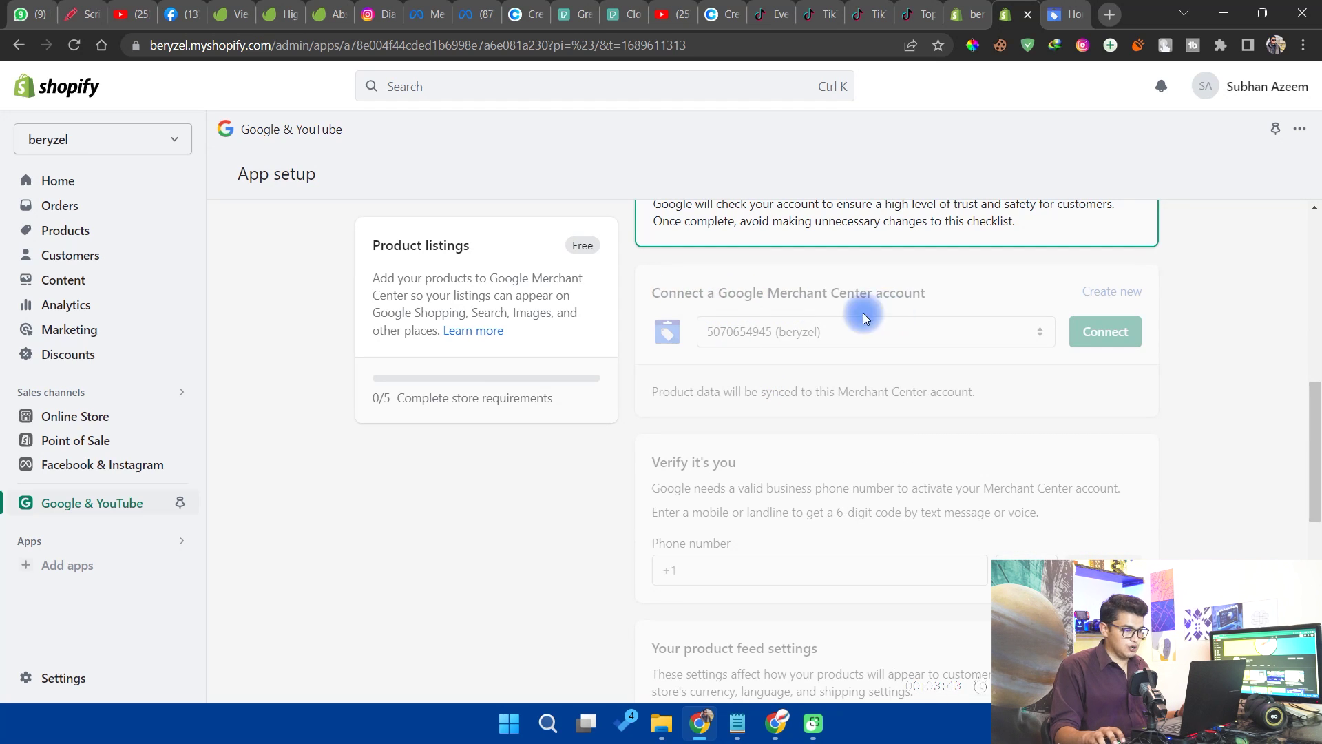
pyautogui.scroll(3, 858, 333)
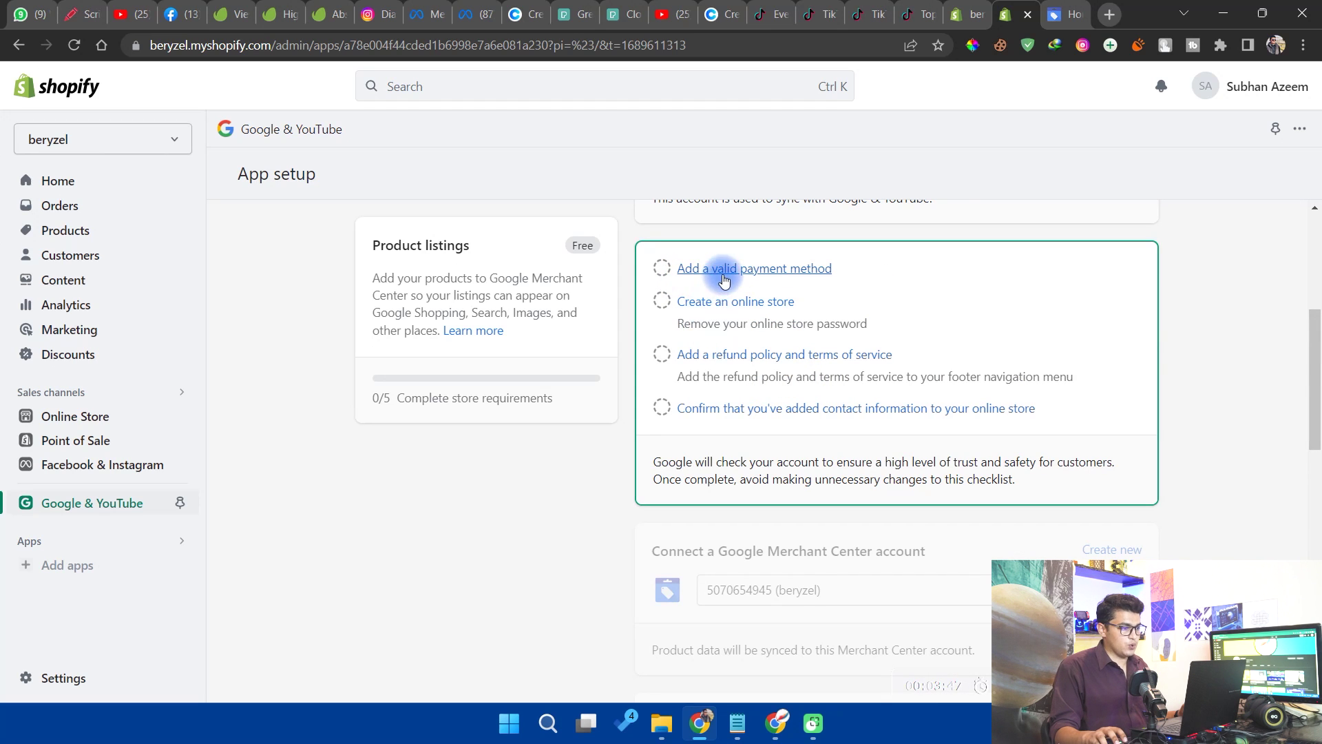
pyautogui.scroll(2, 734, 305)
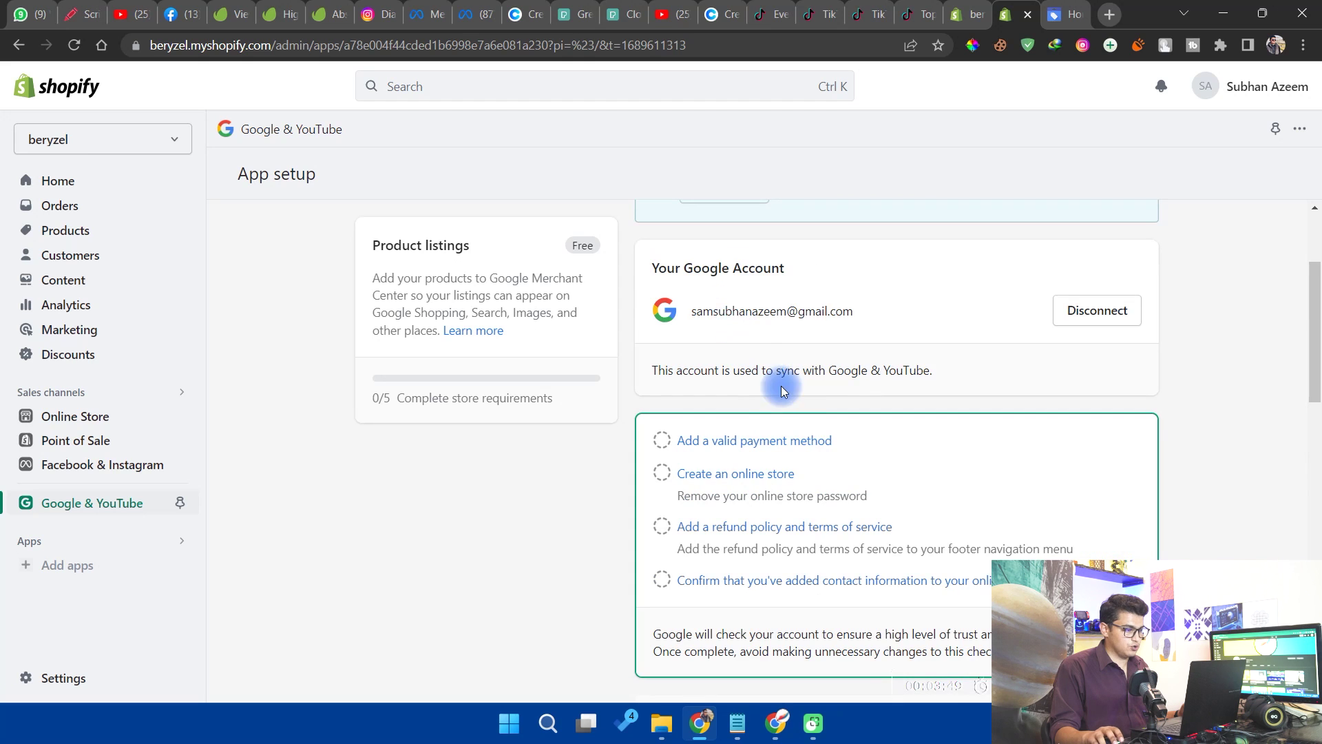
pyautogui.scroll(-6, 937, 378)
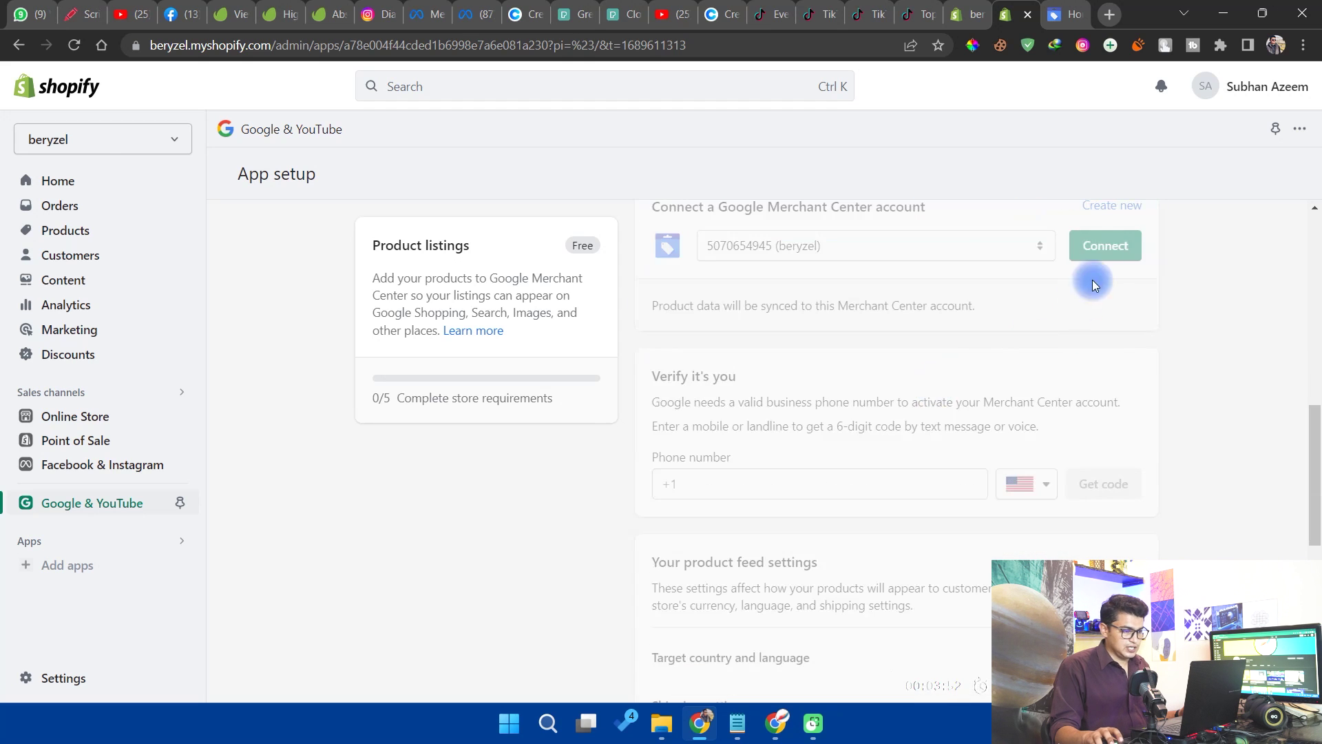
pyautogui.scroll(-8, 1066, 322)
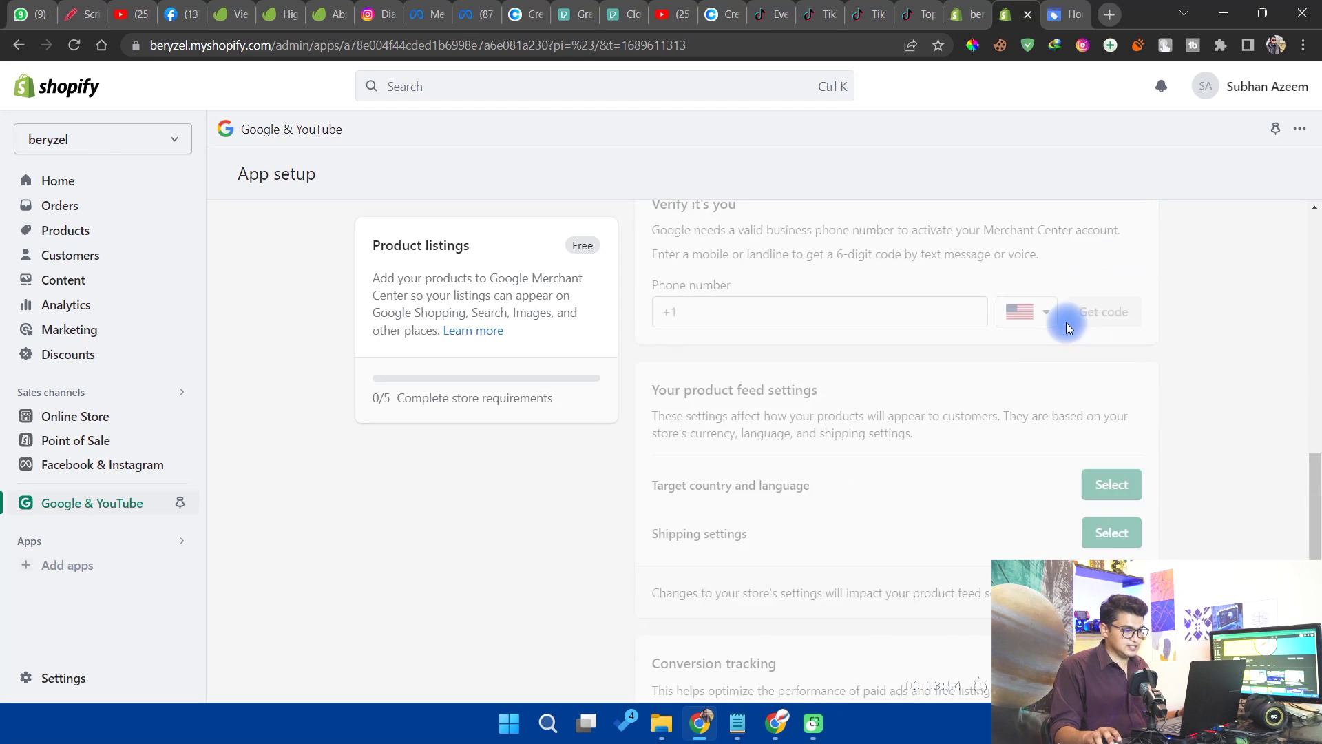
pyautogui.scroll(15, 1011, 353)
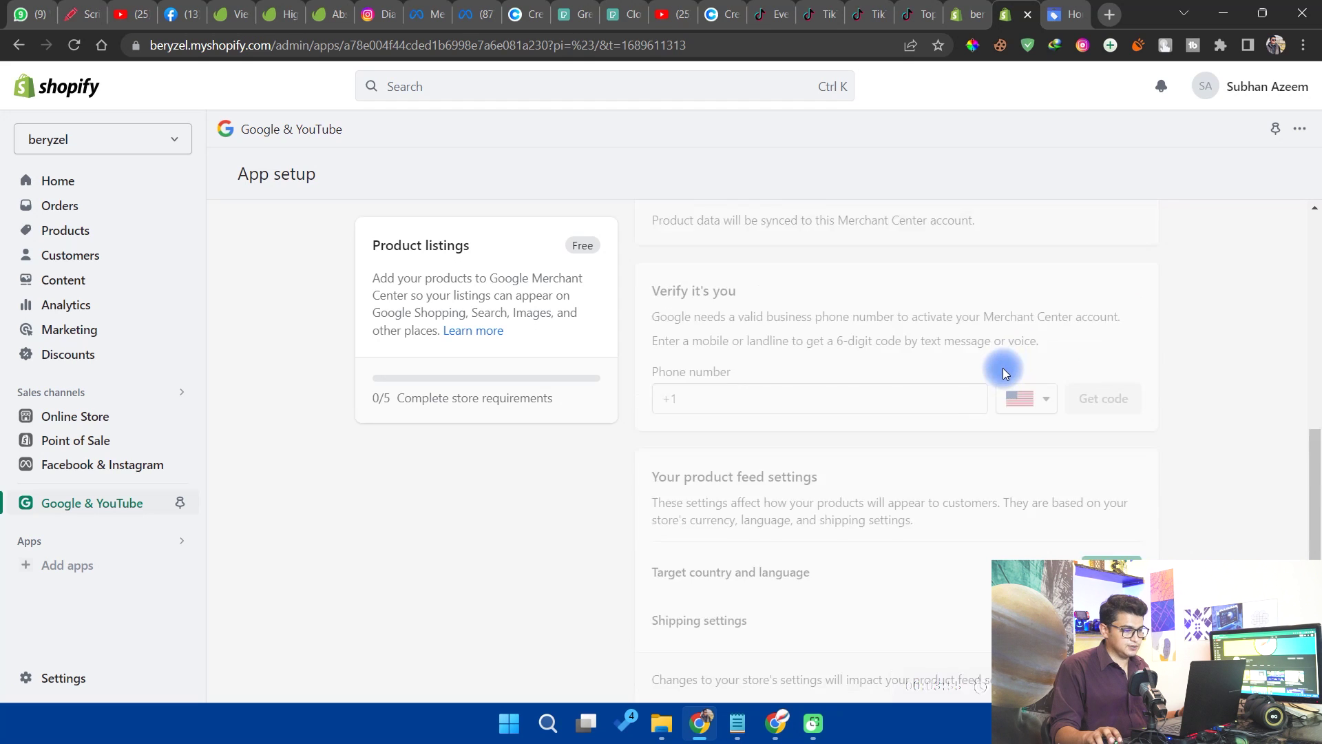
pyautogui.scroll(-2, 866, 458)
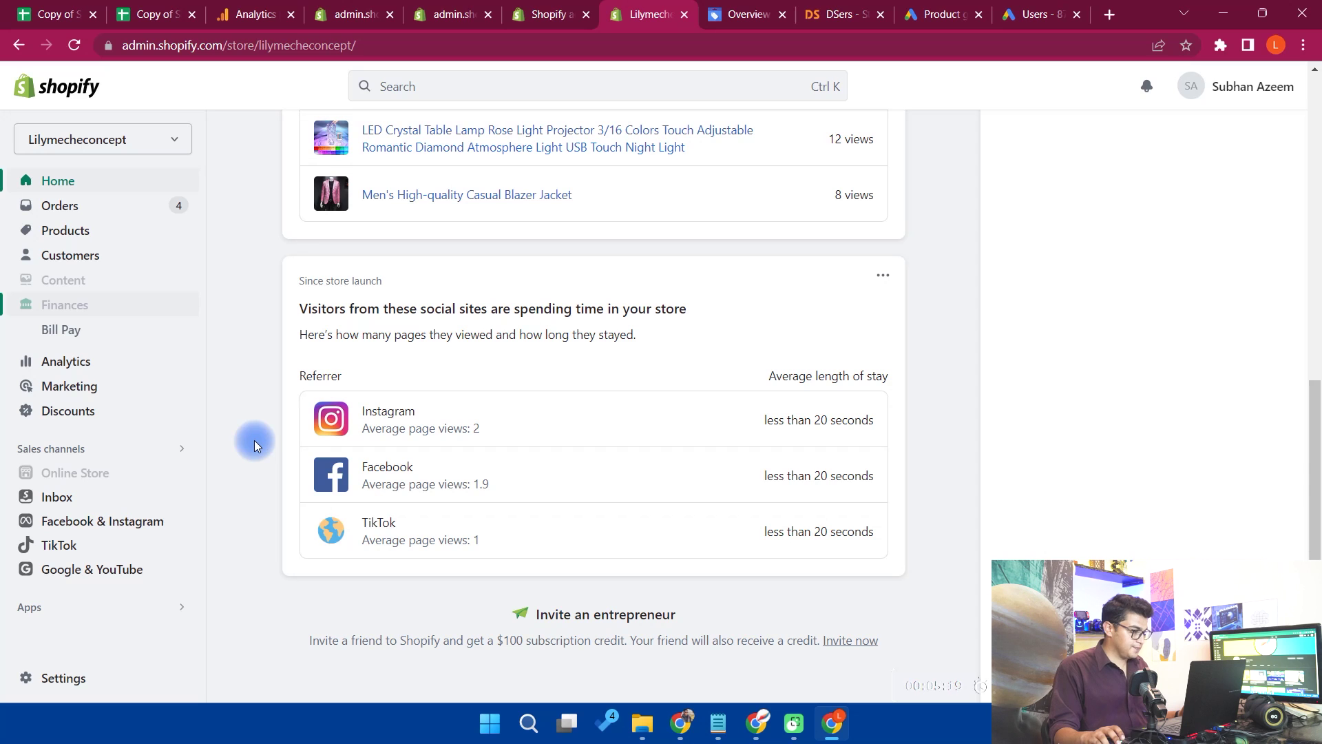
pyautogui.click(102, 577)
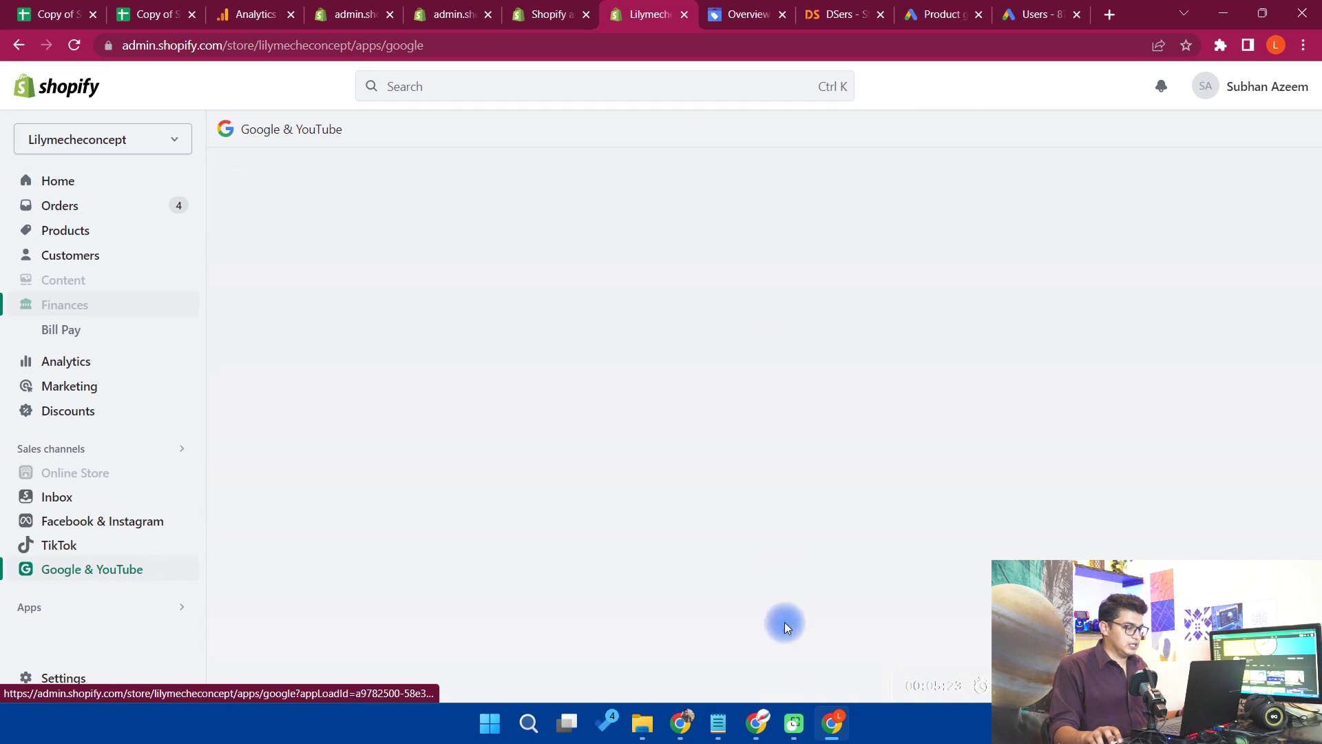
pyautogui.moveTo(682, 722)
pyautogui.click(679, 637)
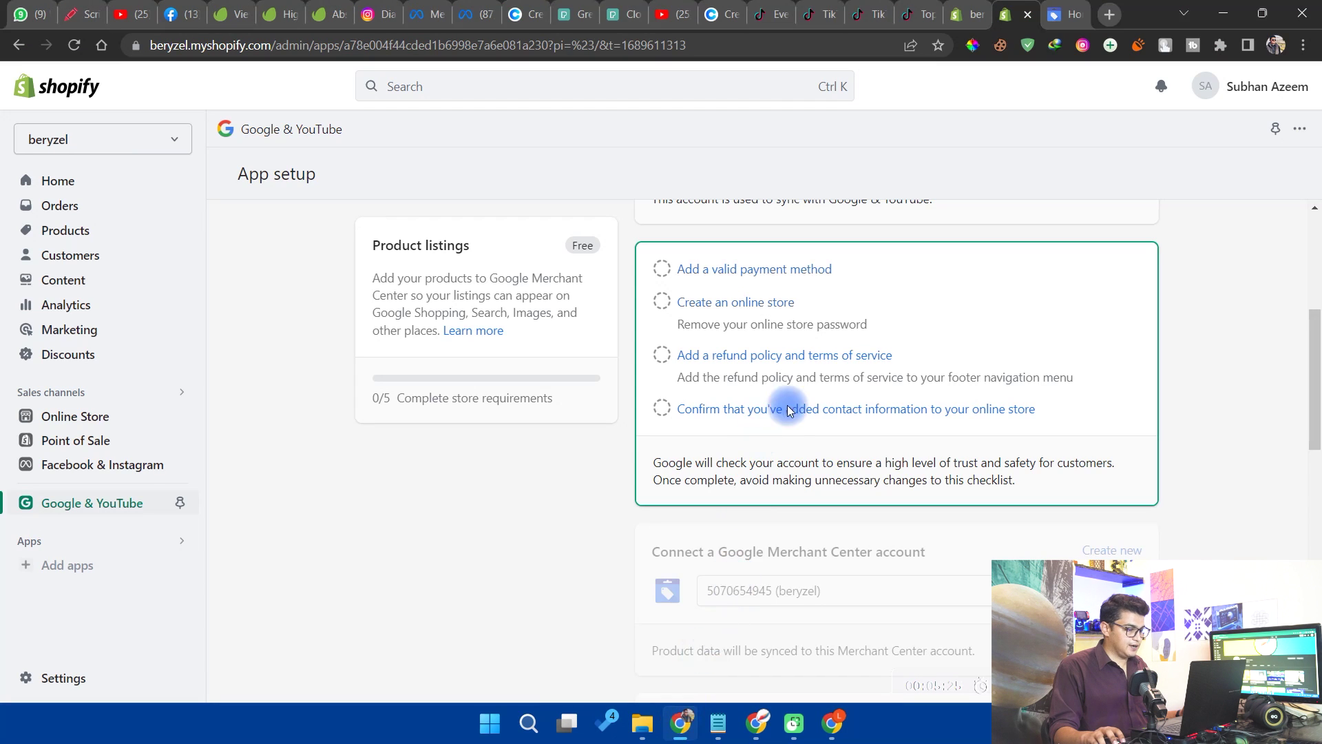
pyautogui.scroll(-1, 1014, 539)
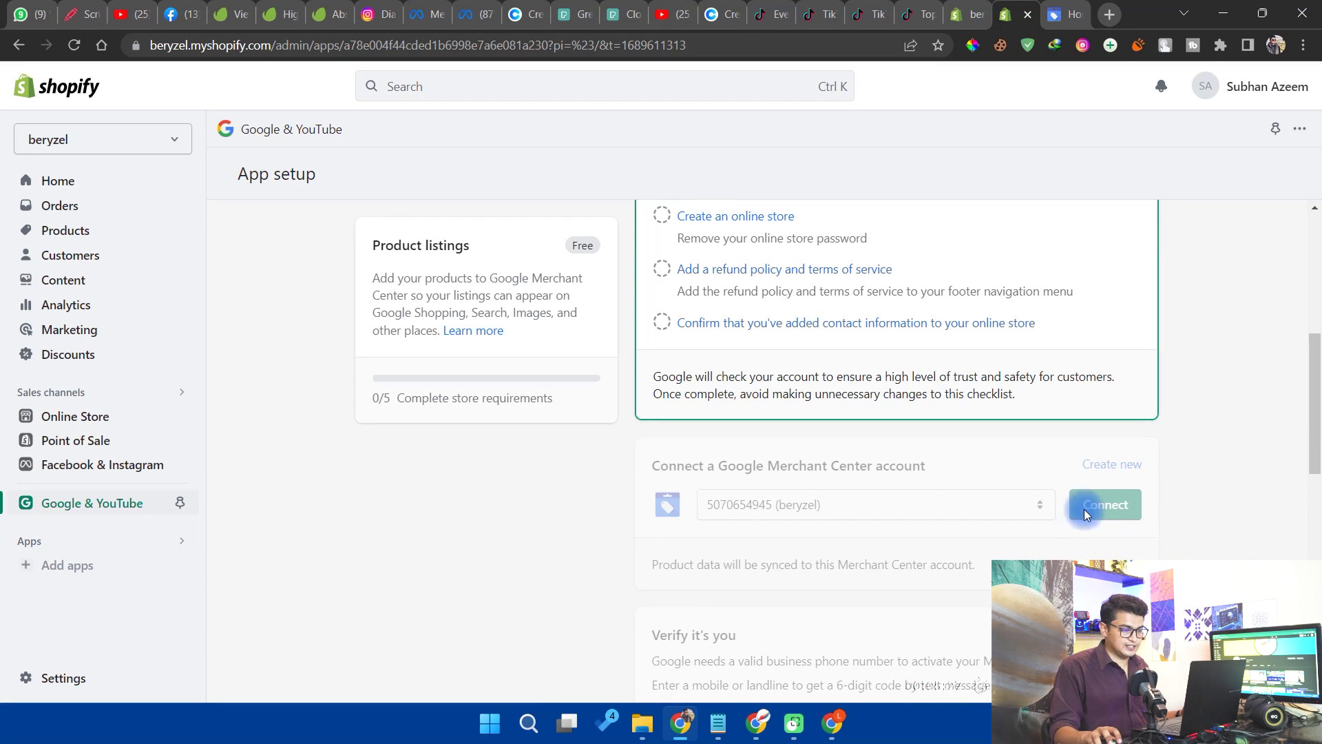
# - Search the web for 'google merchant' in a new tab
pyautogui.click(1054, 9)
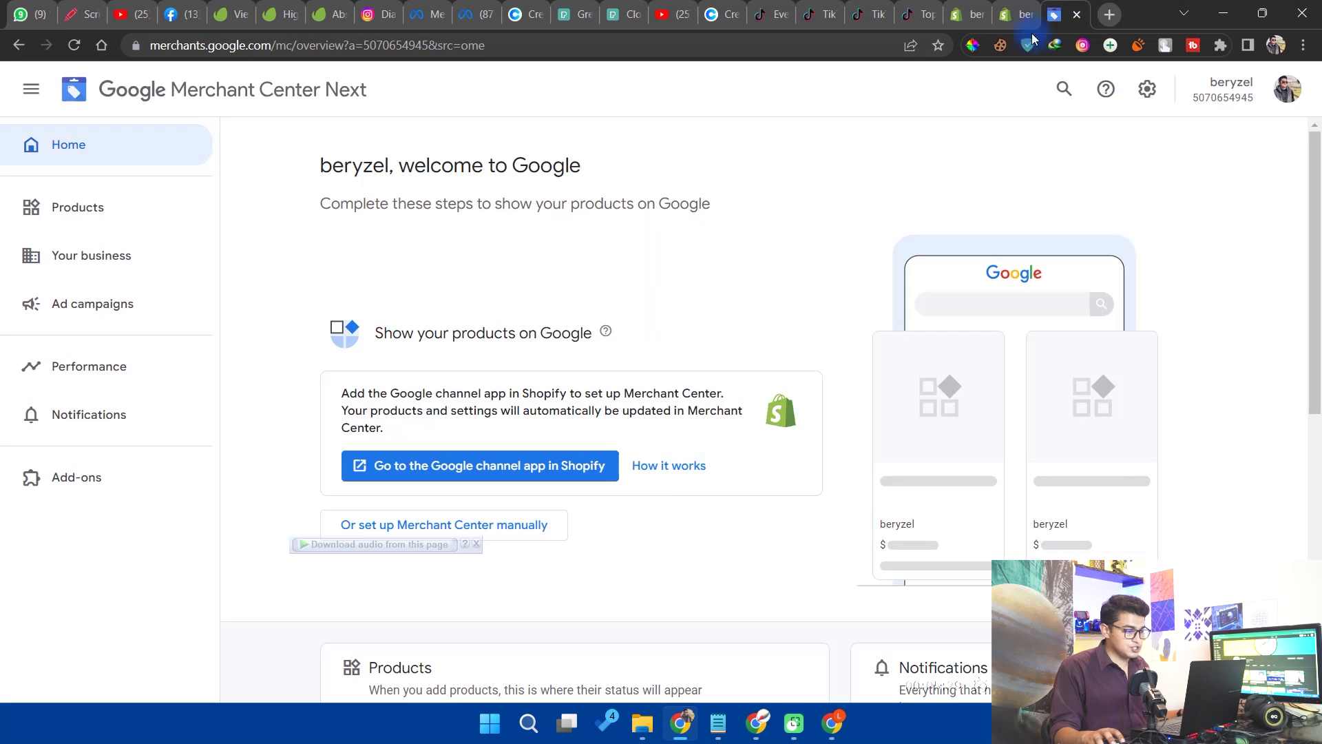
pyautogui.click(1110, 14)
pyautogui.write('google merchant')
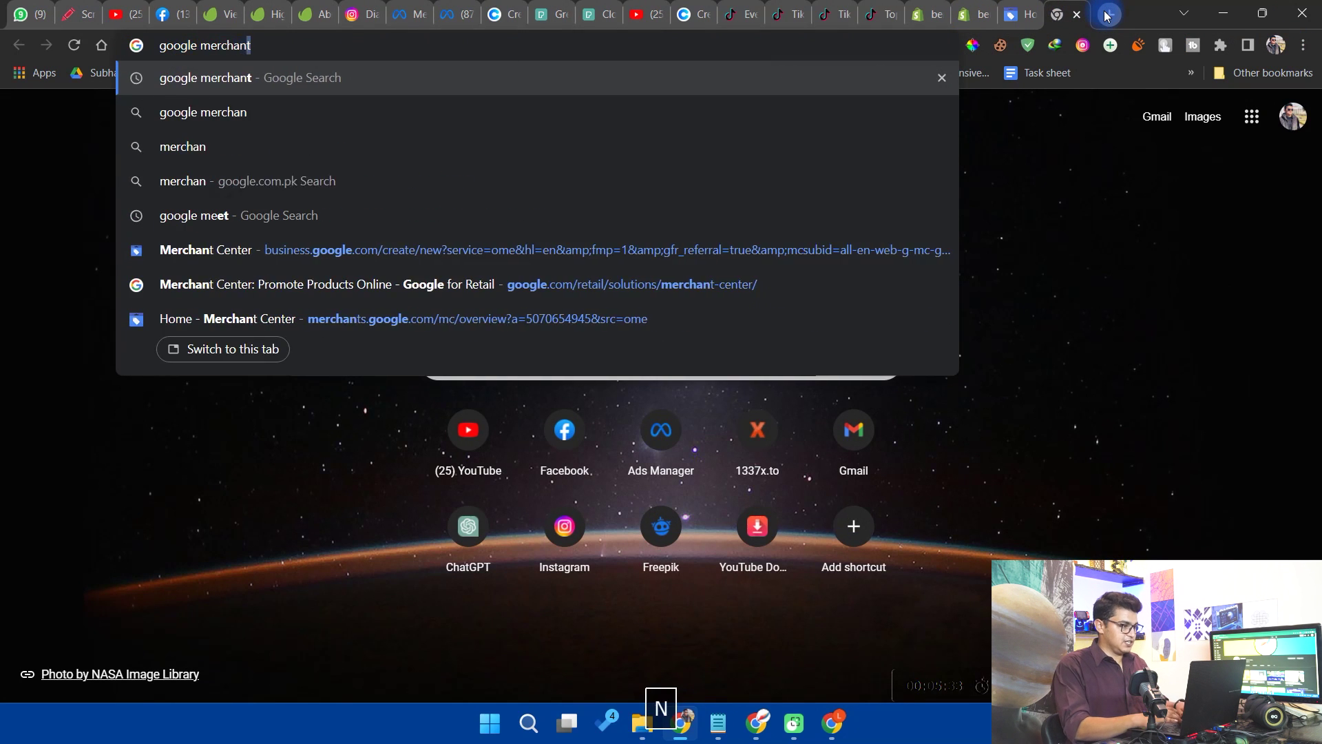
pyautogui.press('Return')
# - Sign up free via Google for Retail and look over the beryzel Merchant Center home
pyautogui.scroll(-1, 368, 219)
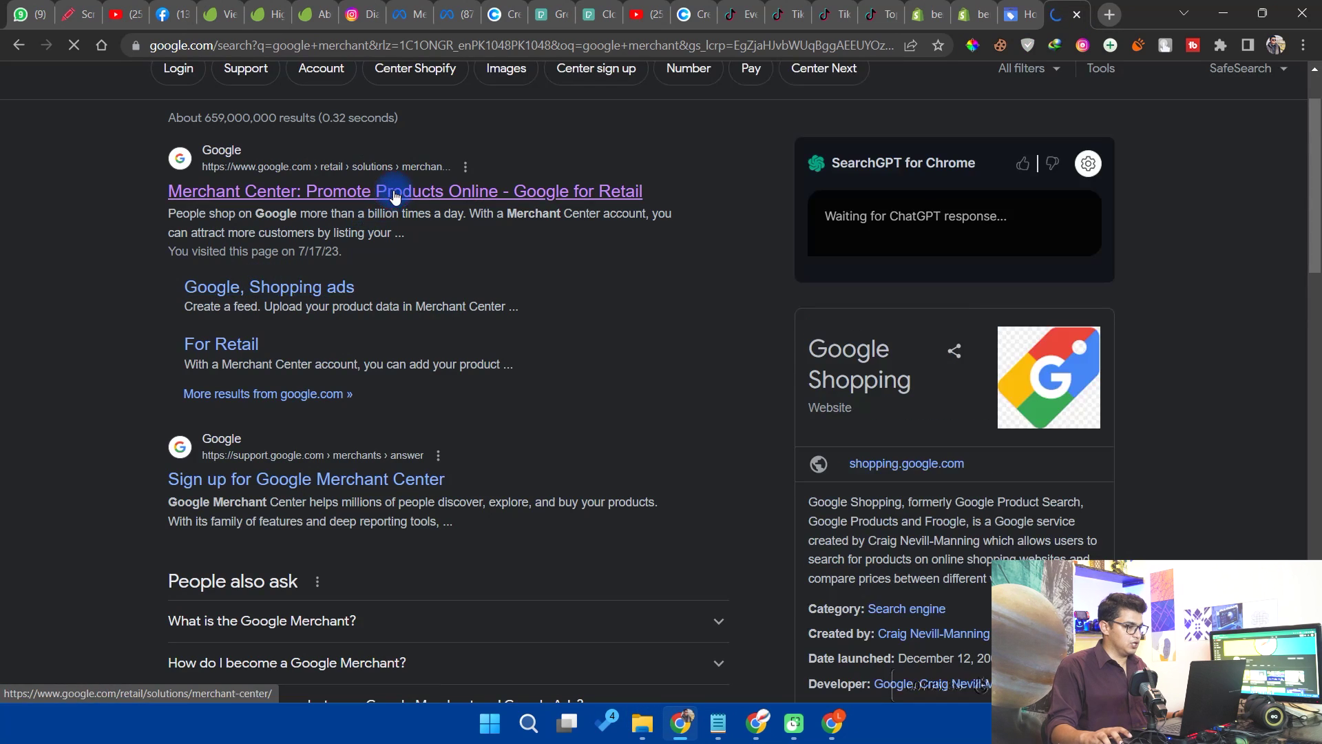
pyautogui.click(393, 190)
pyautogui.click(303, 571)
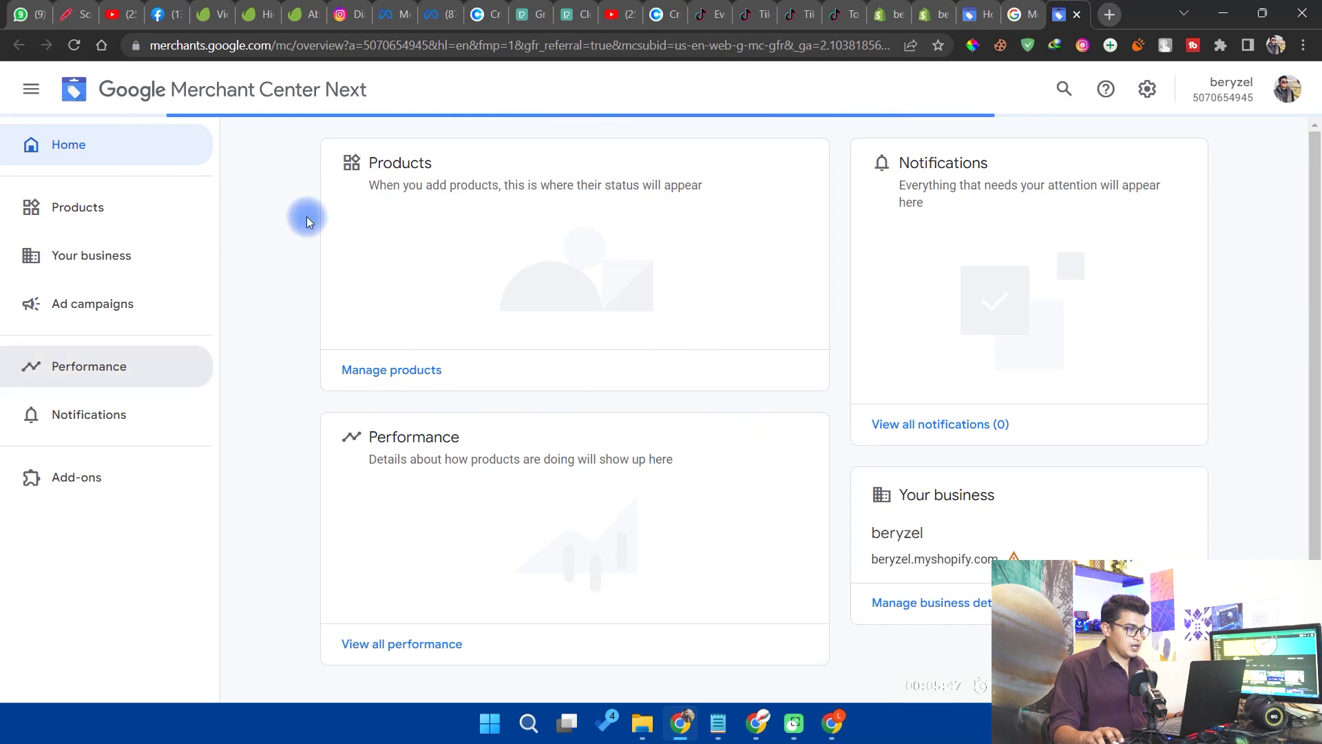
pyautogui.scroll(-1, 661, 436)
pyautogui.scroll(-4, 661, 441)
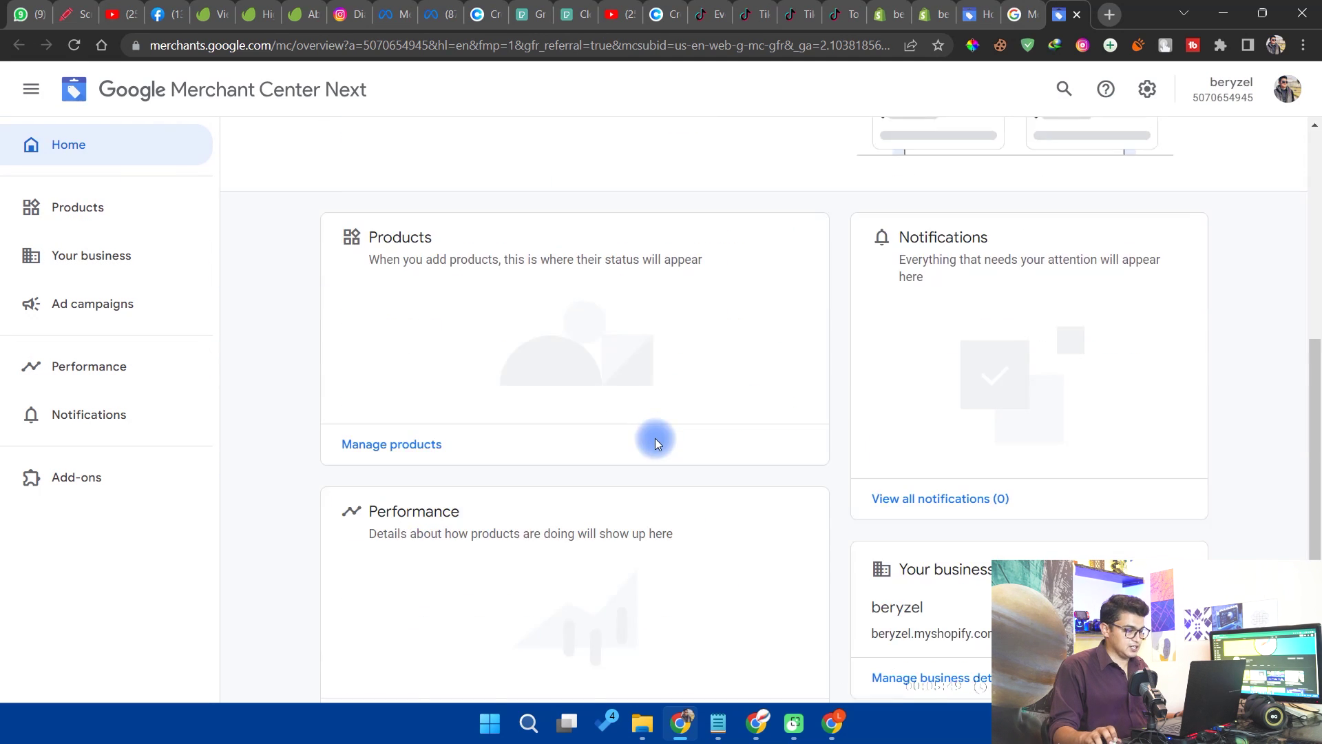
pyautogui.scroll(5, 655, 438)
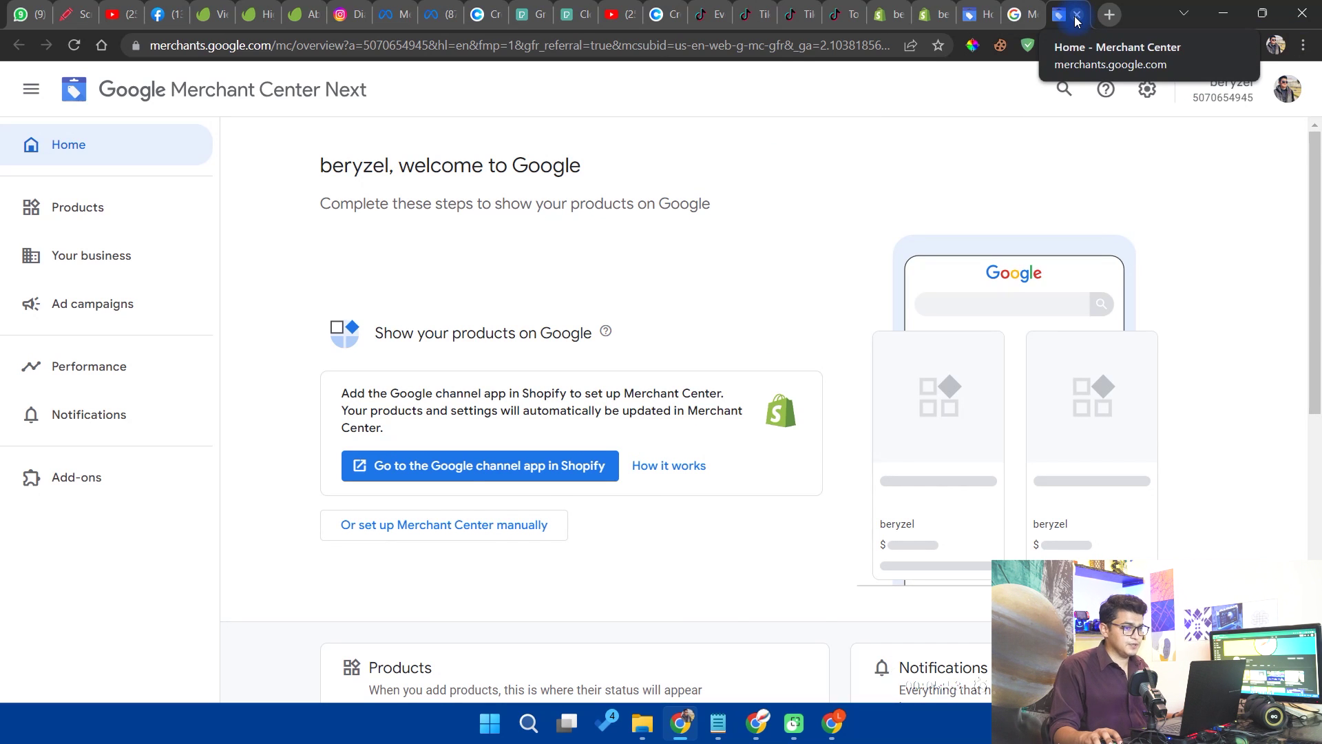
pyautogui.click(1077, 20)
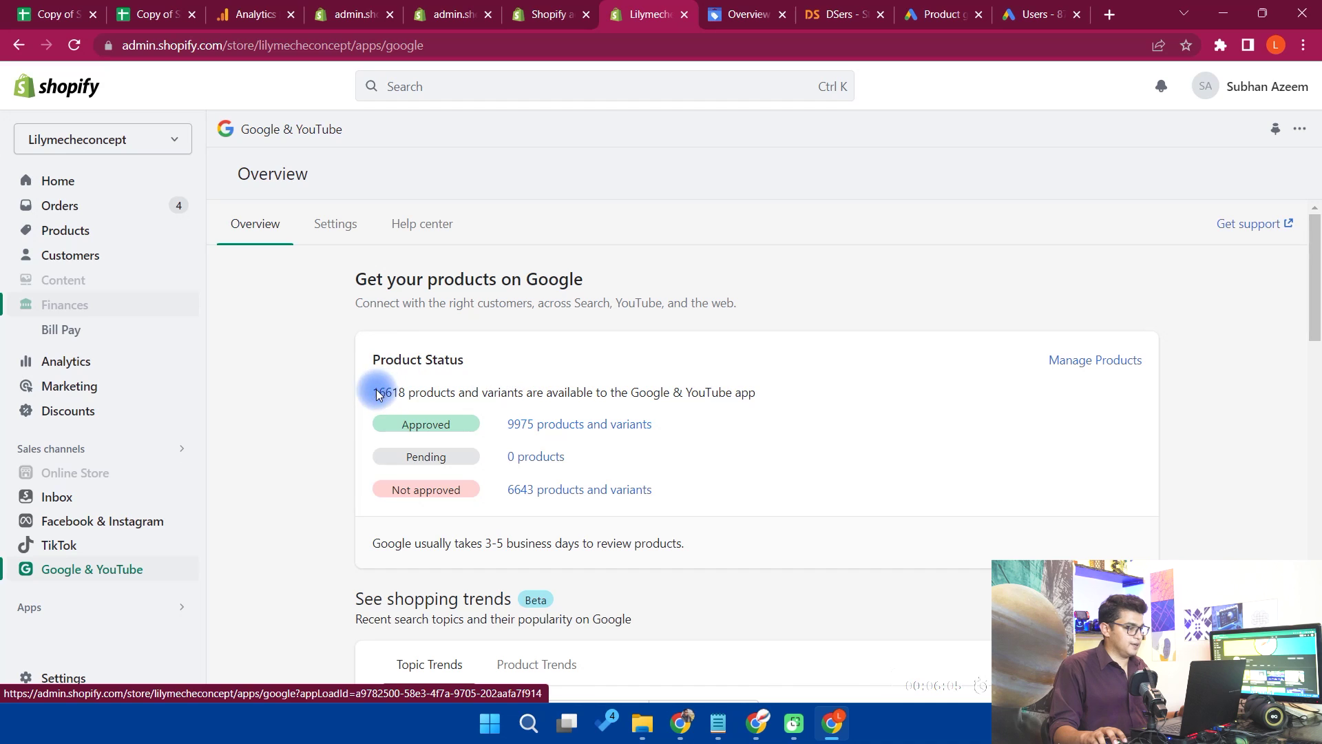
# - Switch to the other Chrome profile's window from the taskbar
pyautogui.moveTo(393, 398); pyautogui.dragTo(426, 394)
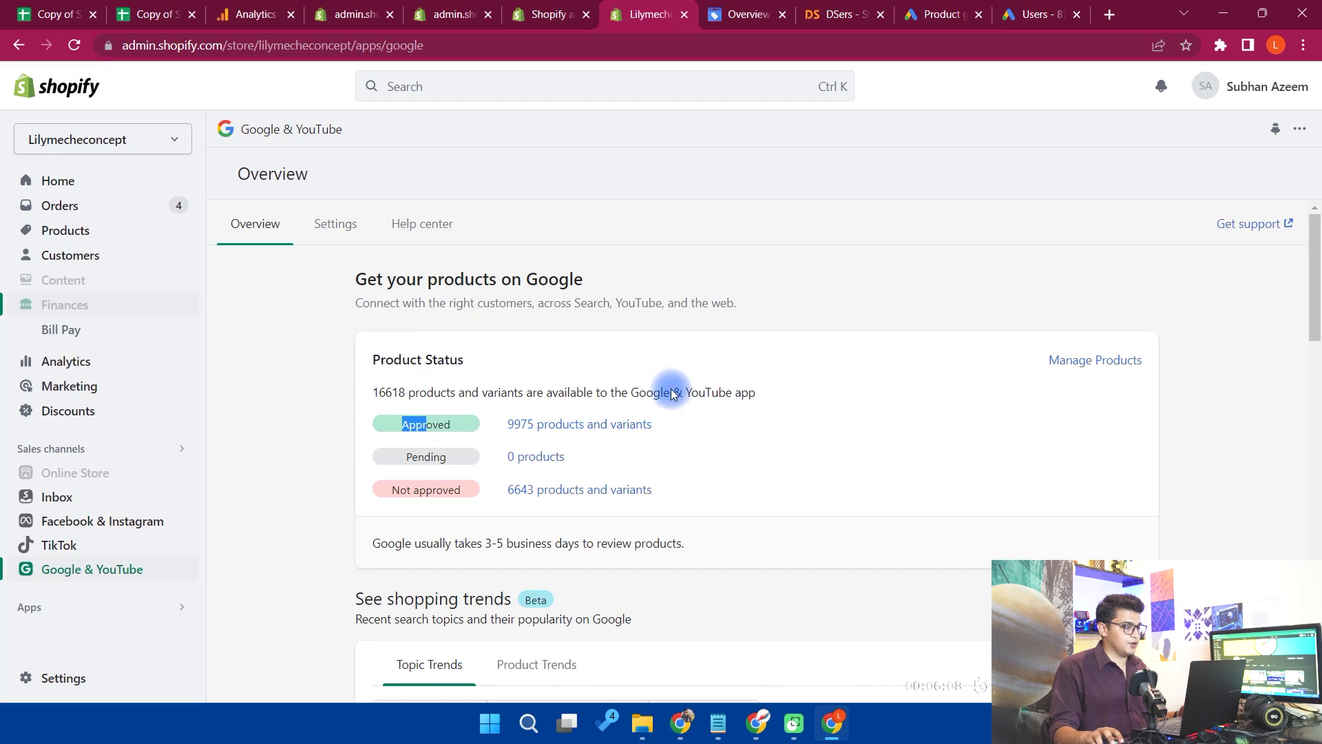
pyautogui.click(572, 394)
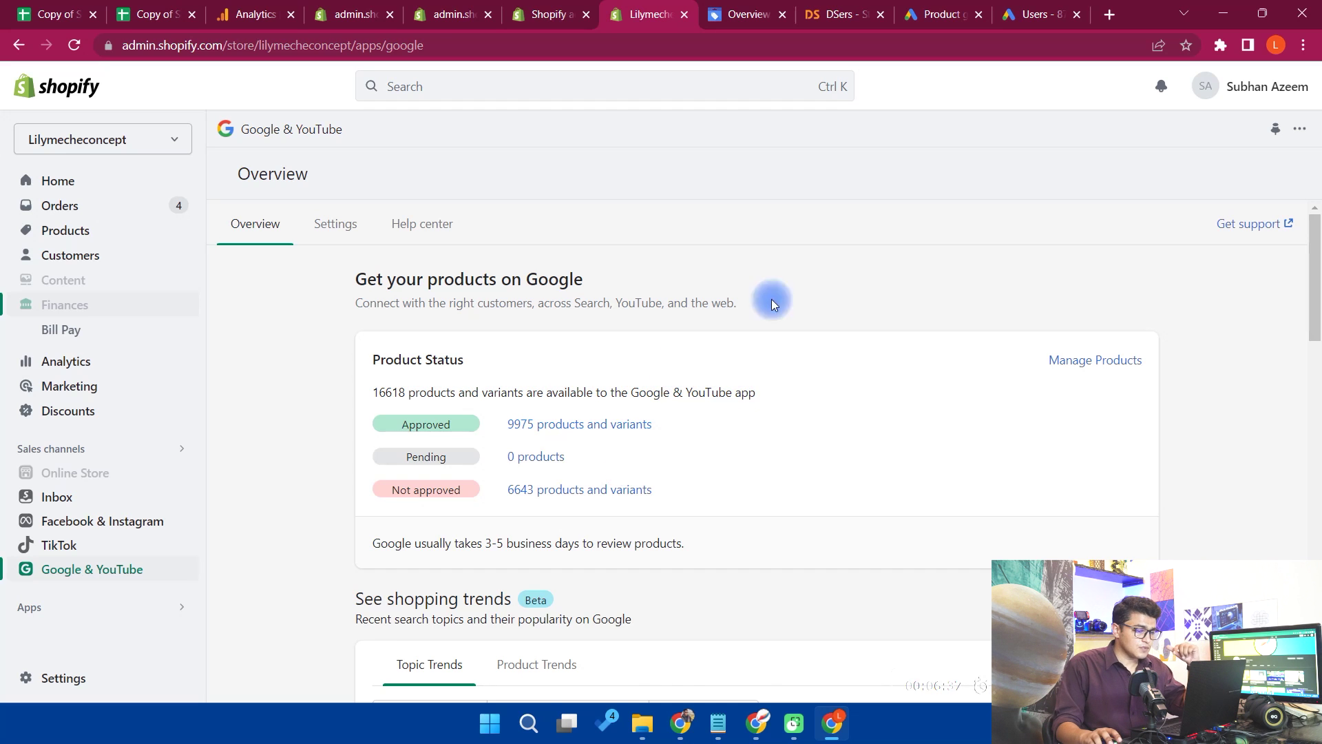
pyautogui.scroll(-1, 804, 350)
pyautogui.scroll(-1, 805, 351)
pyautogui.scroll(2, 783, 384)
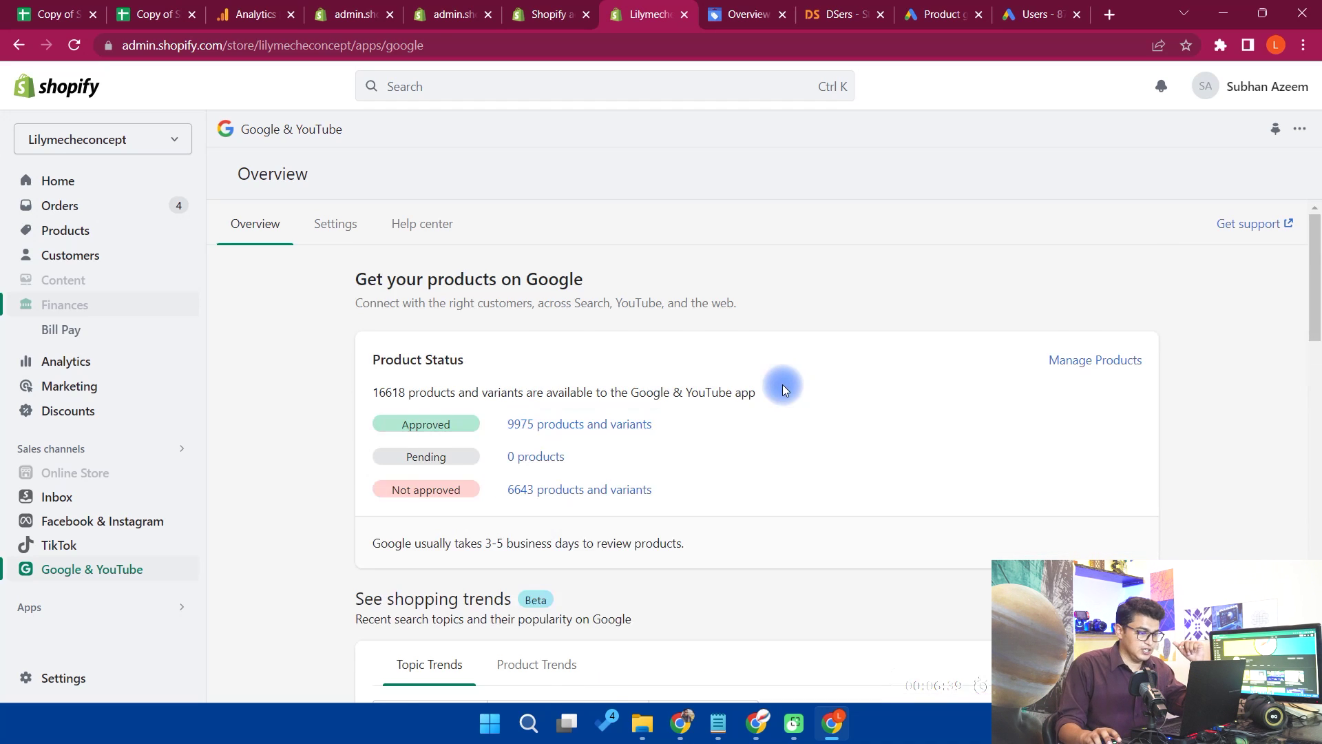
pyautogui.scroll(-3, 782, 385)
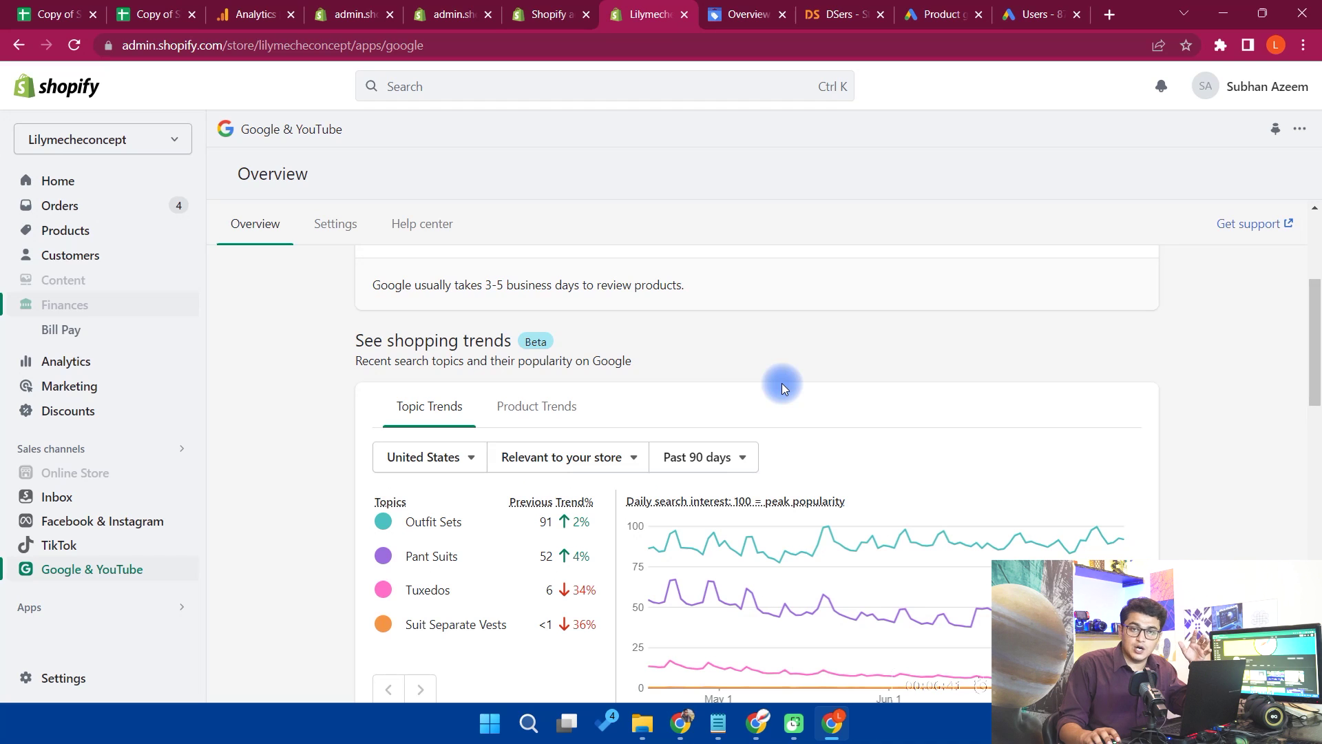
pyautogui.click(682, 723)
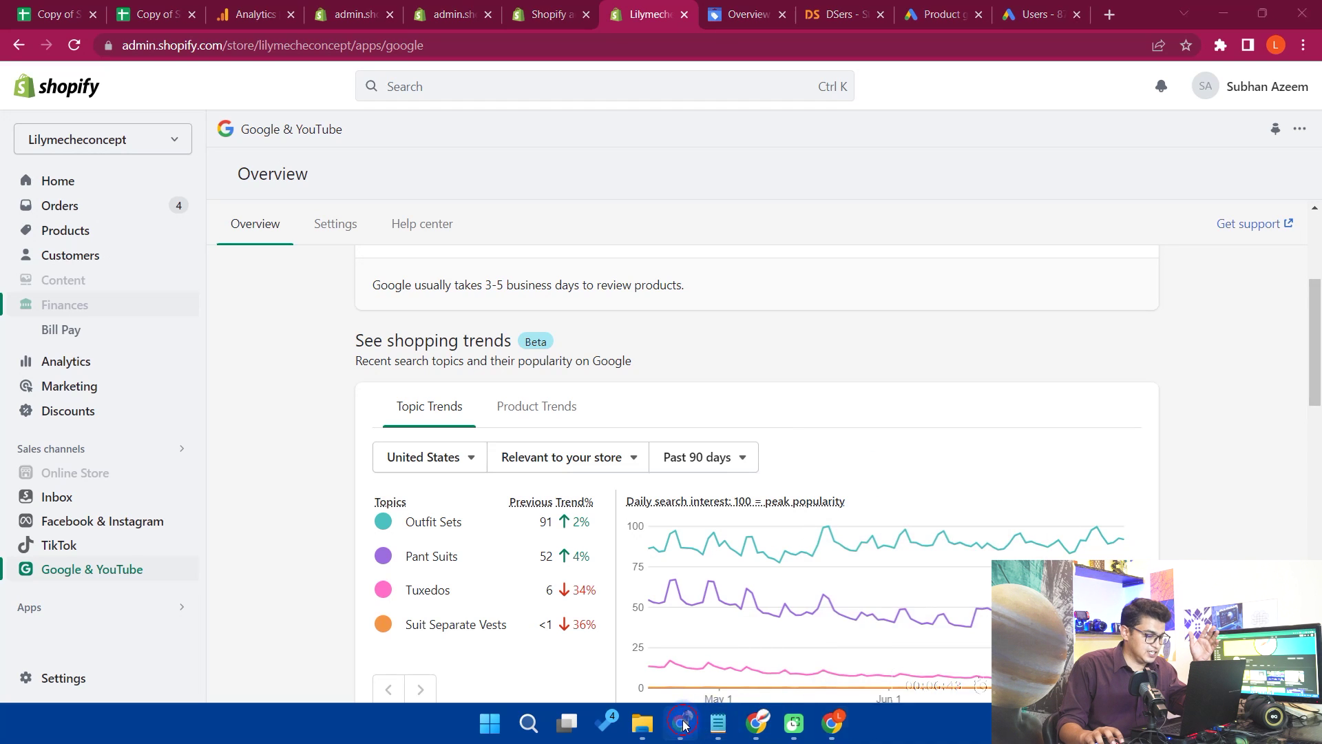
# - Check the new store's product-sync note, then return to the Lilymecheconcept Chrome window
pyautogui.click(1009, 5)
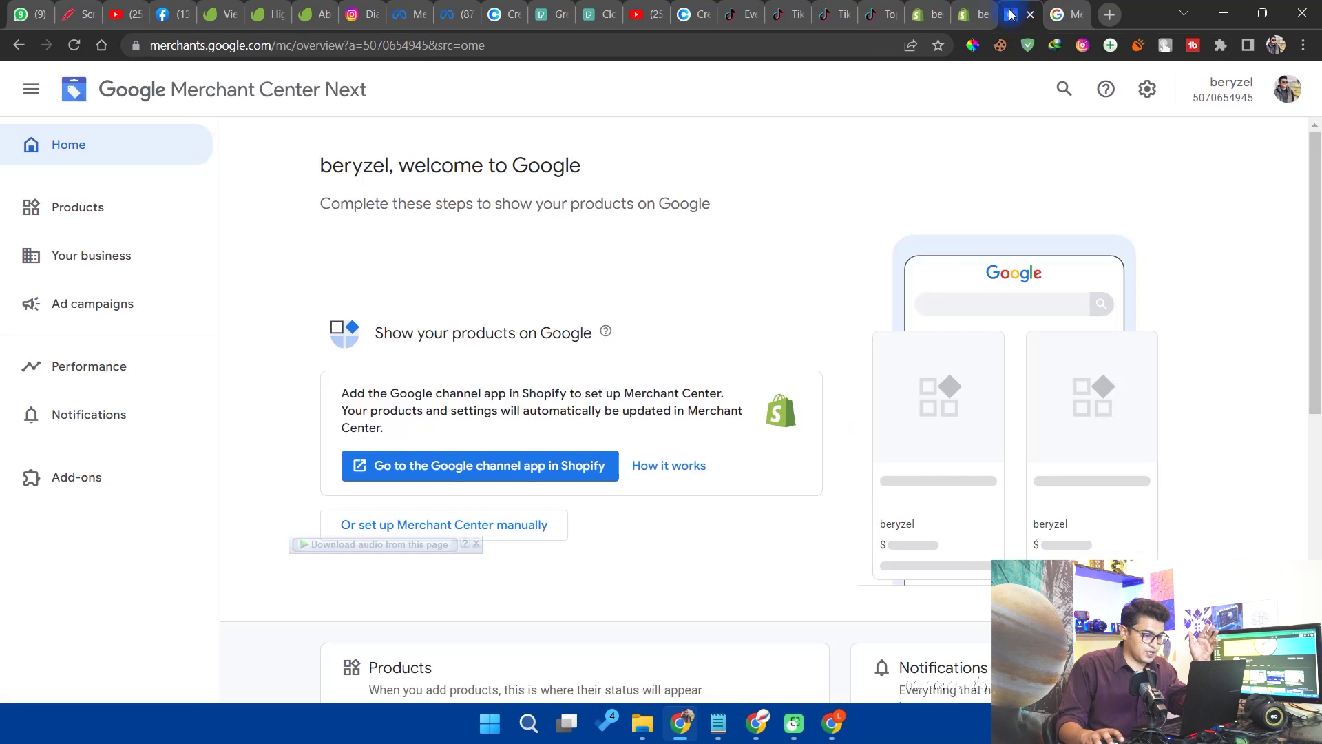
pyautogui.click(962, 5)
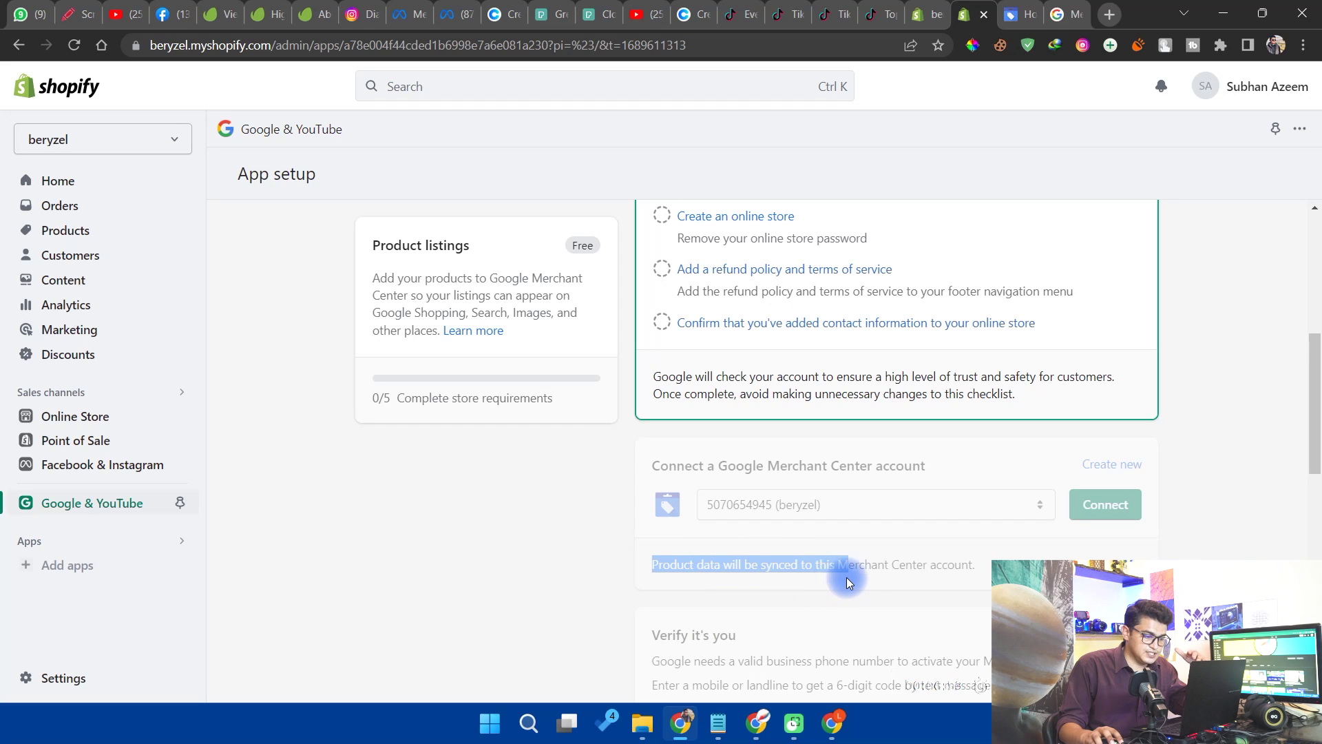
pyautogui.moveTo(856, 582); pyautogui.dragTo(985, 583)
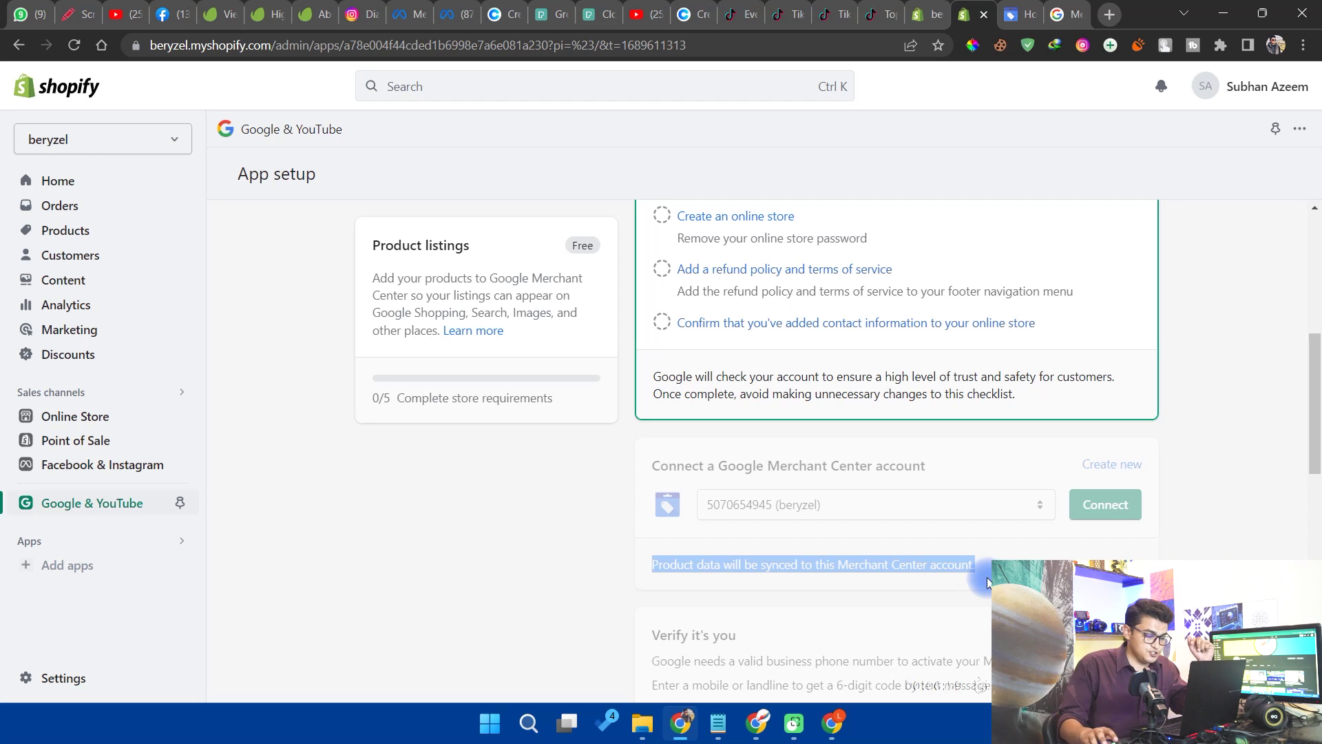
pyautogui.click(771, 734)
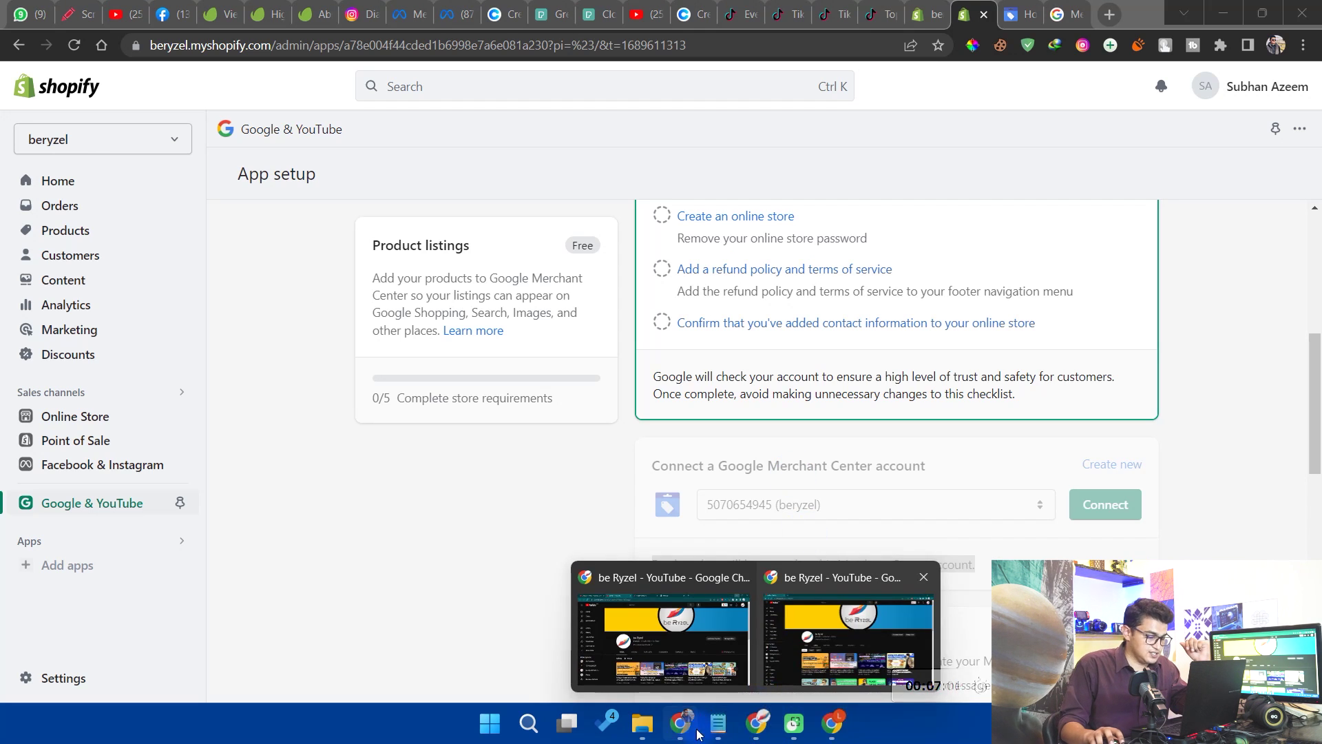
pyautogui.click(817, 317)
pyautogui.click(836, 736)
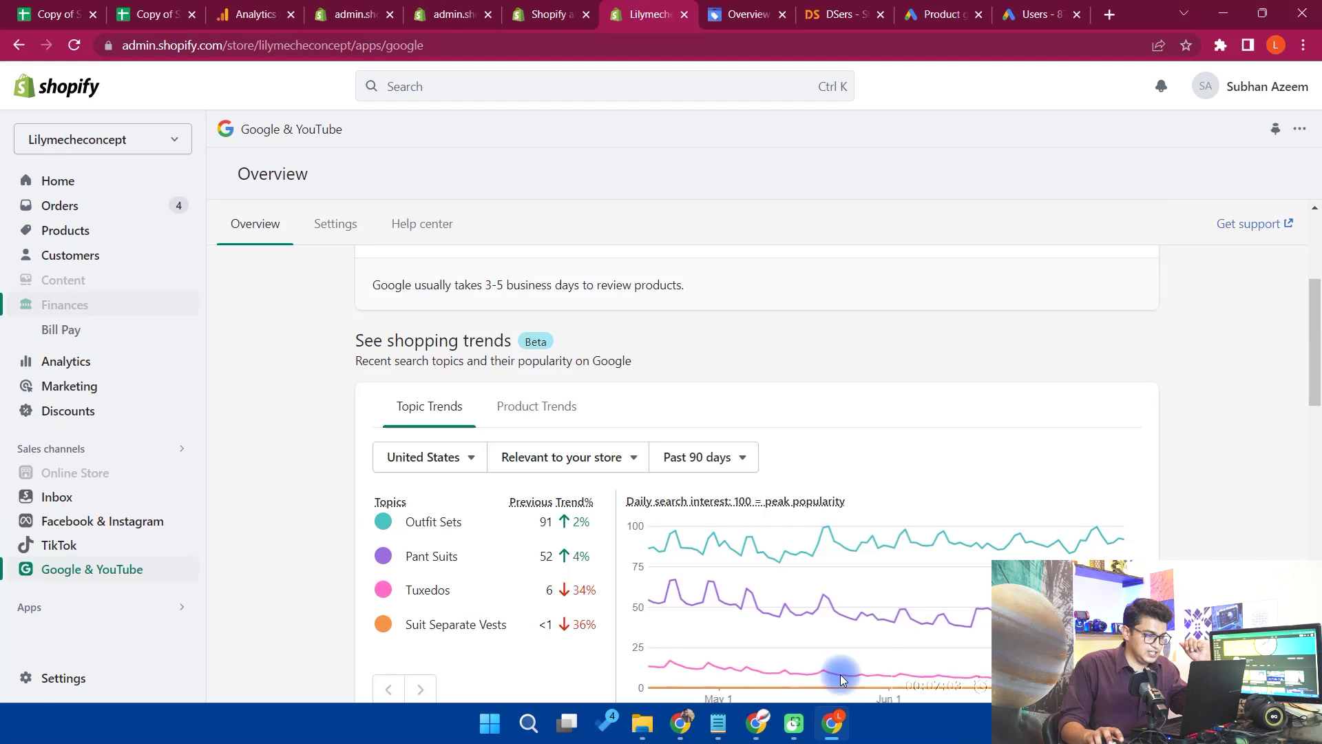
# - Open Merchant Center Products > Diagnostics: 9,975 active and 6,643 disapproved items
pyautogui.click(742, 14)
pyautogui.click(131, 196)
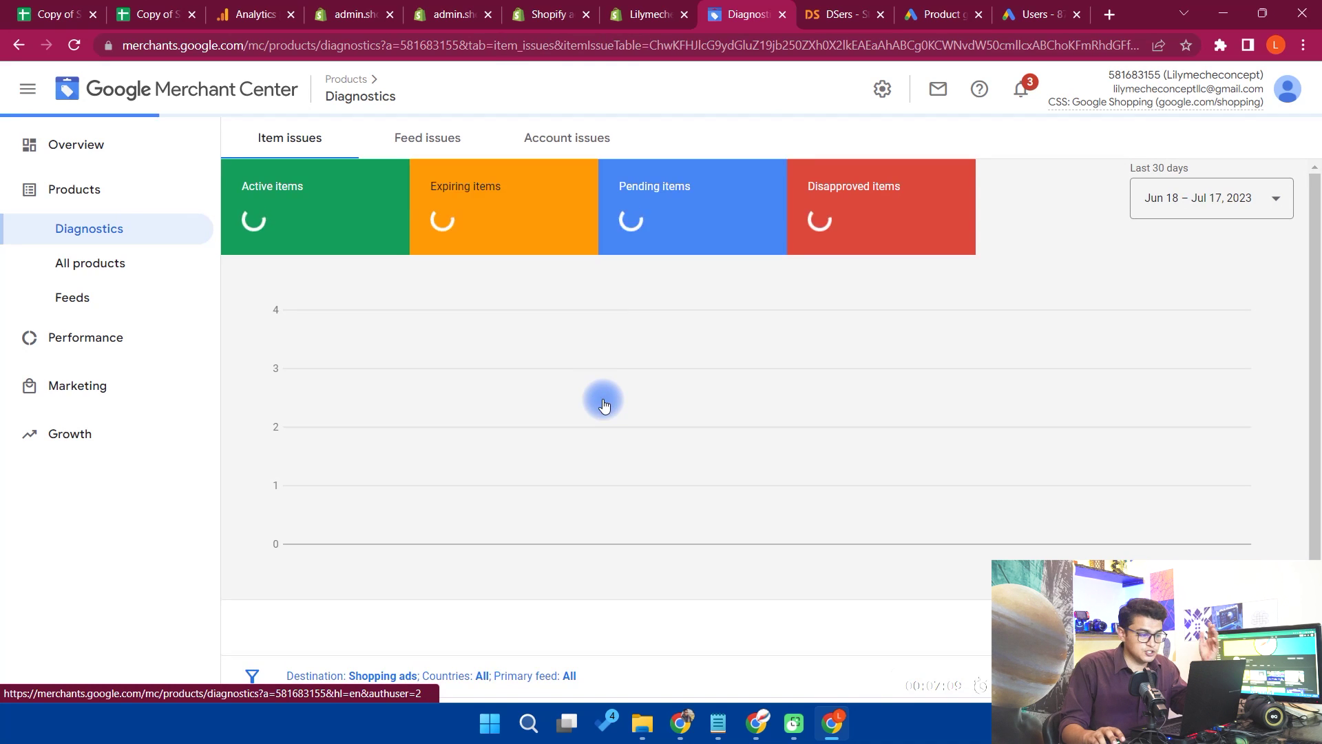
pyautogui.moveTo(289, 200)
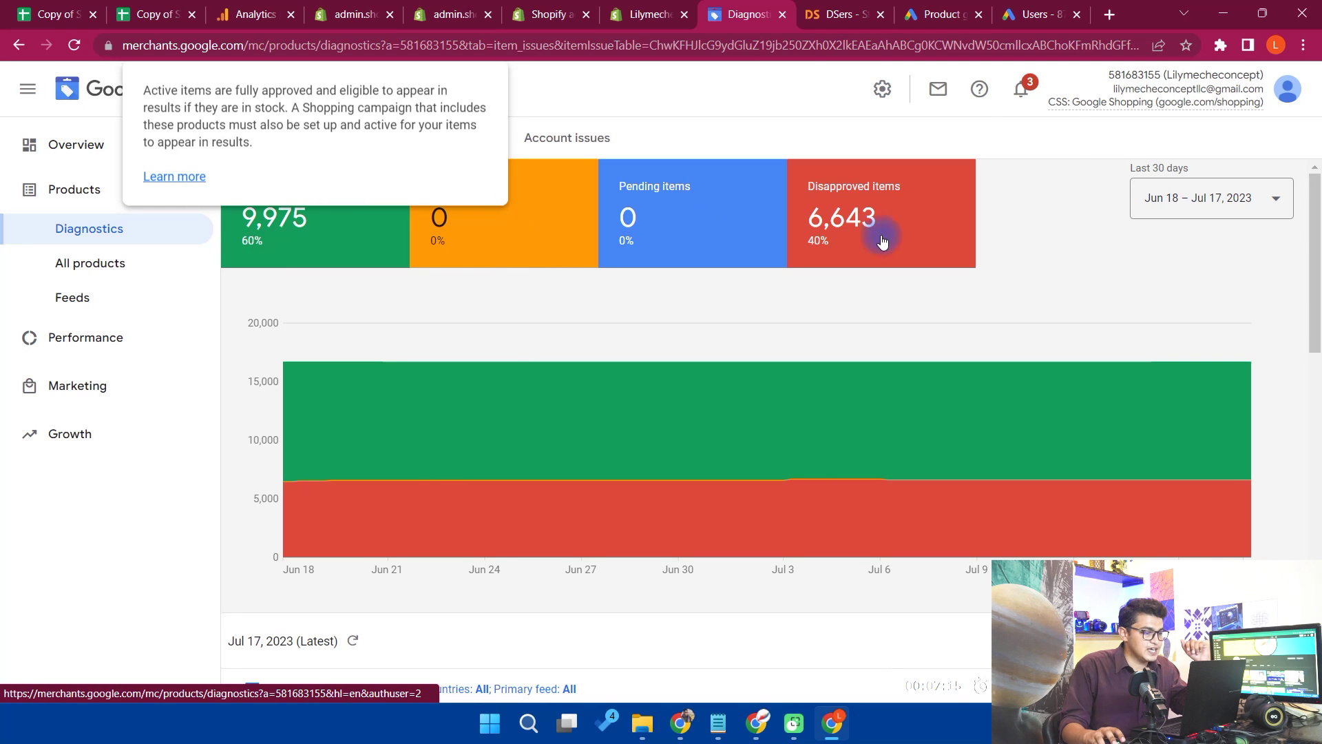
pyautogui.moveTo(865, 237)
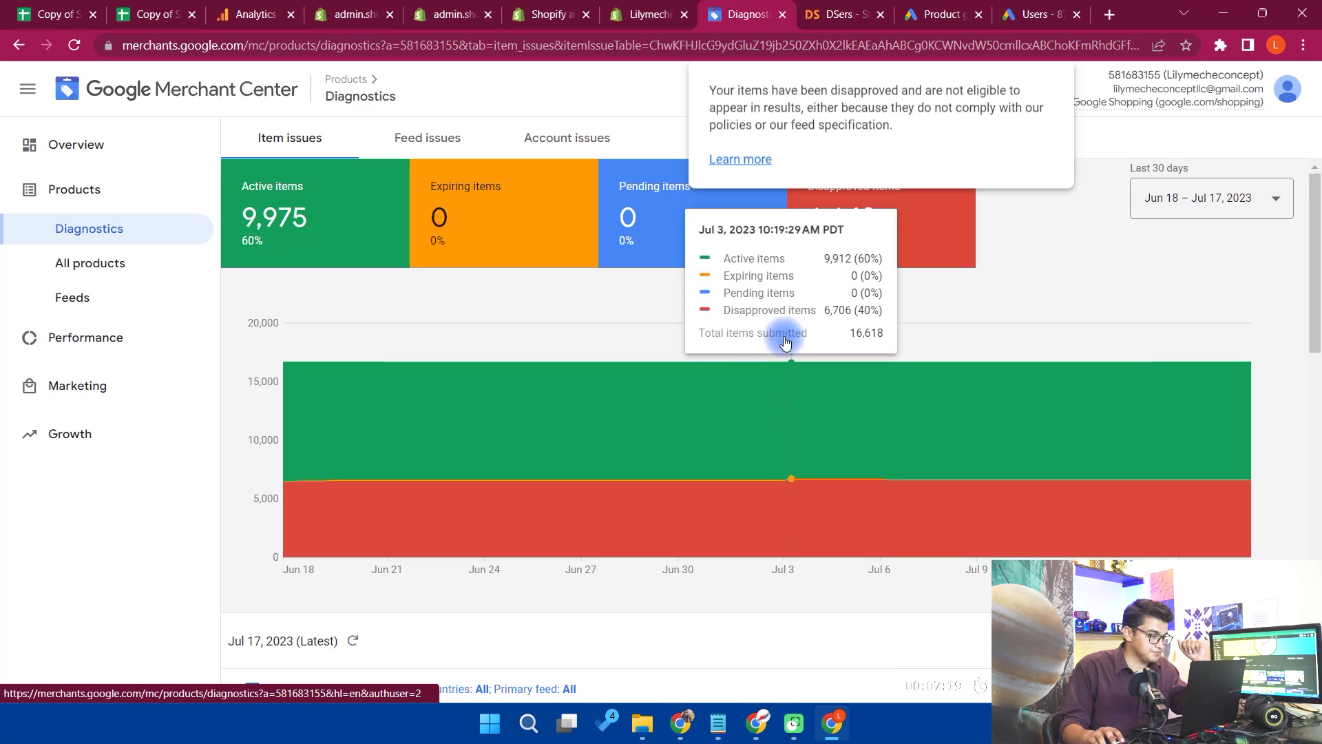
# - Compare against the Shopify Google & YouTube product status total of 16618, then return to Diagnostics
pyautogui.click(650, 14)
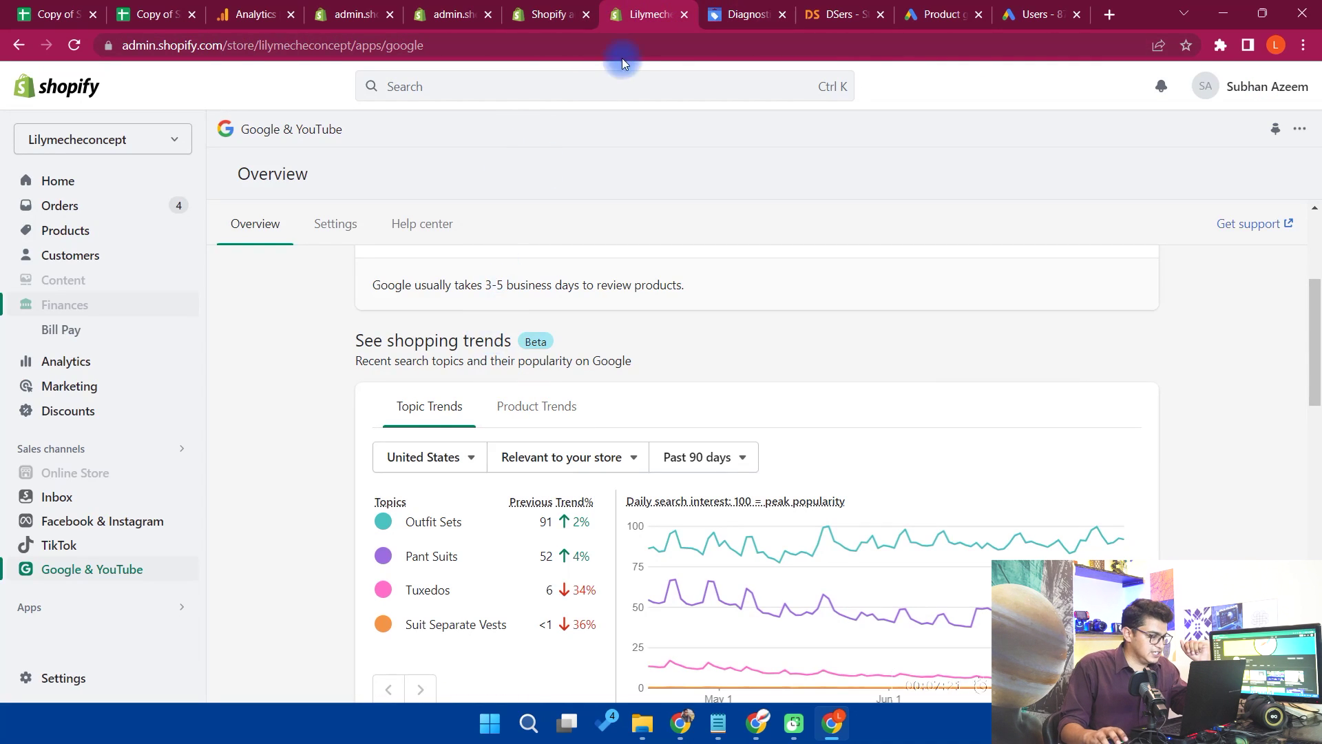
pyautogui.click(568, 8)
pyautogui.click(652, 8)
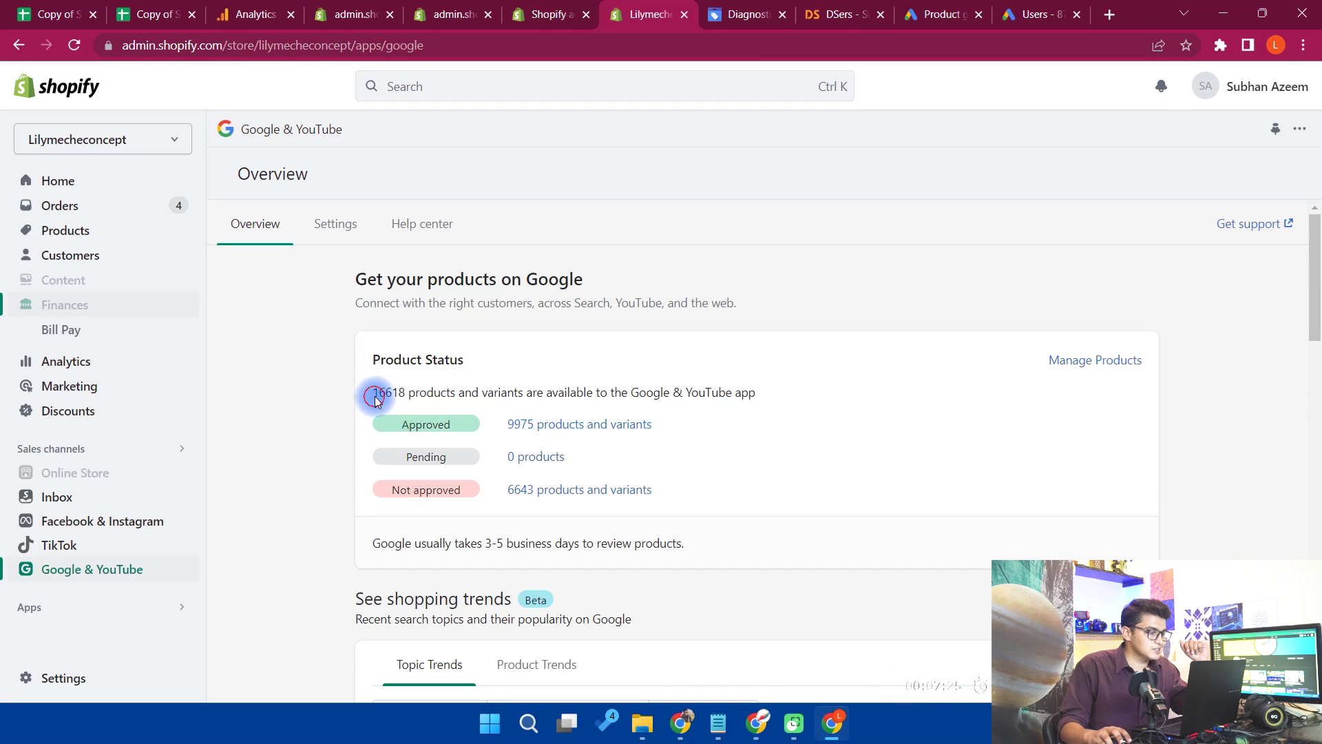
pyautogui.moveTo(375, 398); pyautogui.dragTo(417, 401)
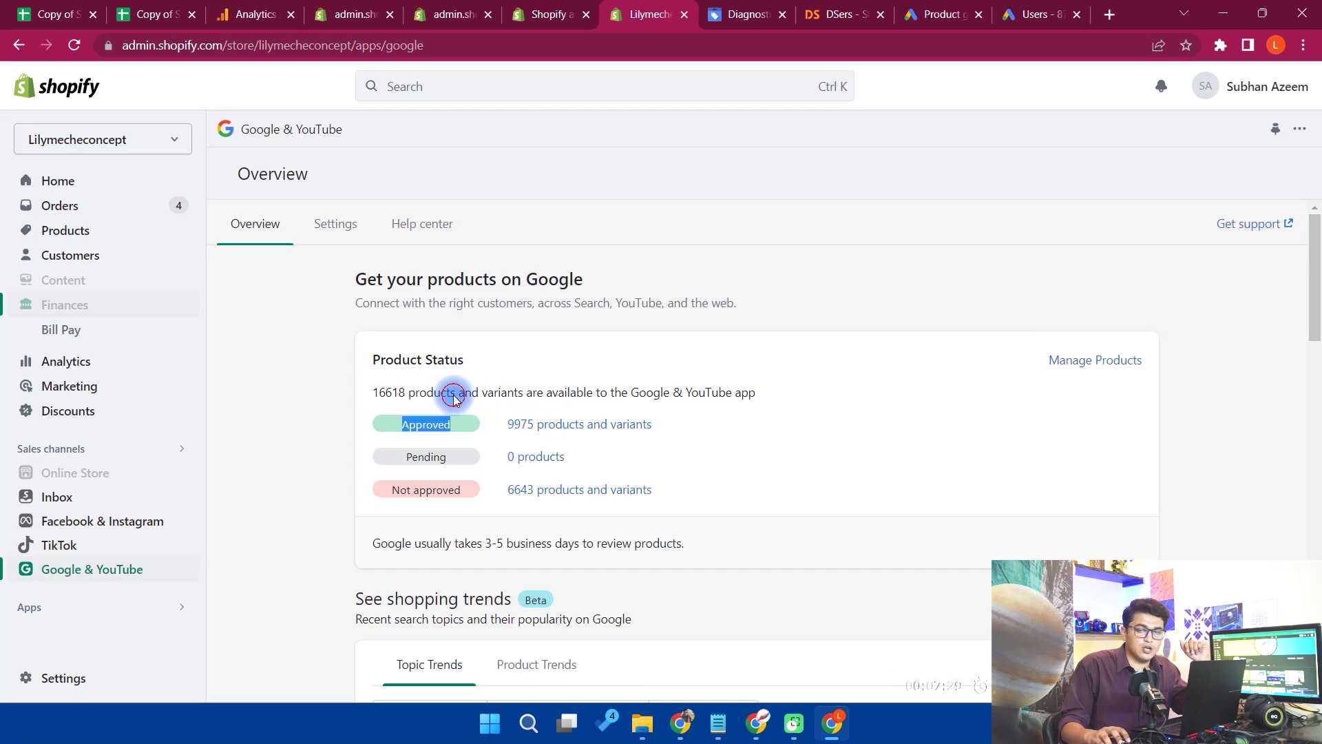
pyautogui.click(448, 398)
pyautogui.moveTo(383, 394); pyautogui.dragTo(482, 387)
pyautogui.click(462, 398)
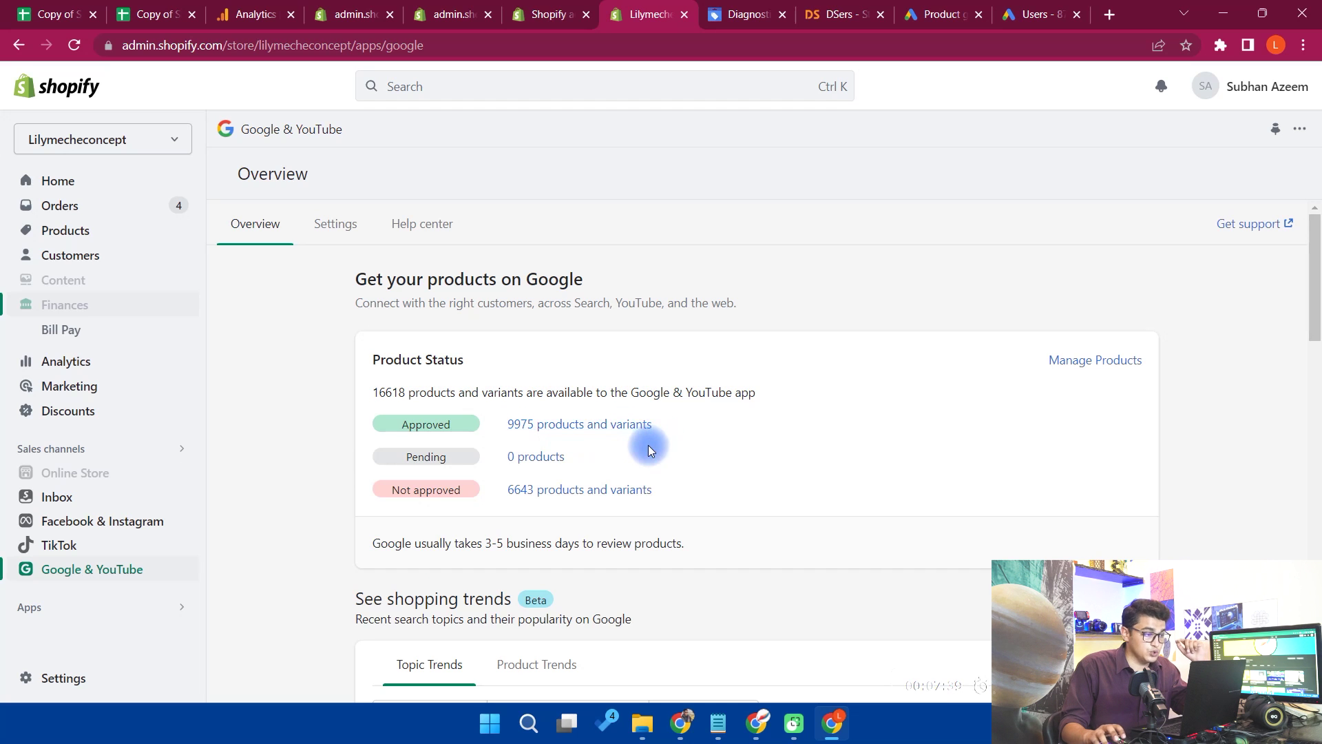
pyautogui.click(790, 6)
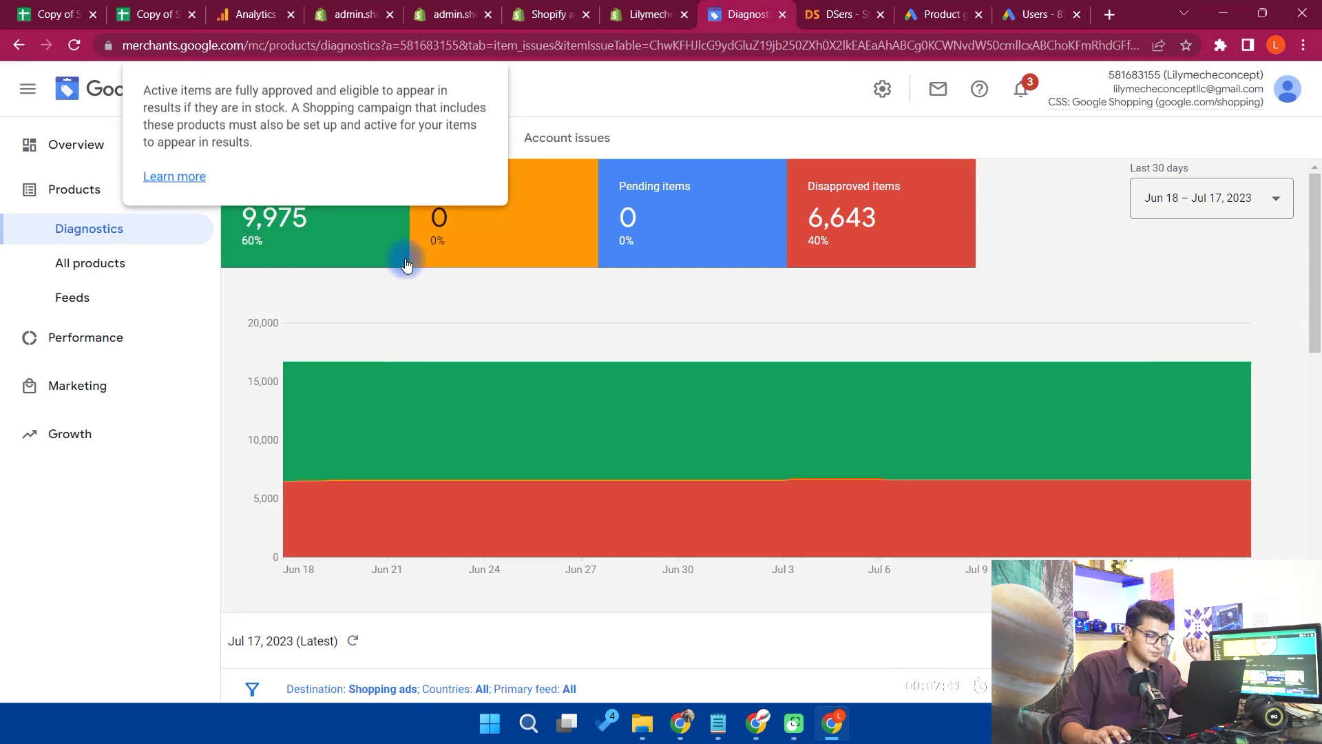
# - Review the Diagnostics issues table and open Products > All products
pyautogui.scroll(-3, 530, 397)
pyautogui.scroll(-3, 523, 393)
pyautogui.scroll(3, 386, 358)
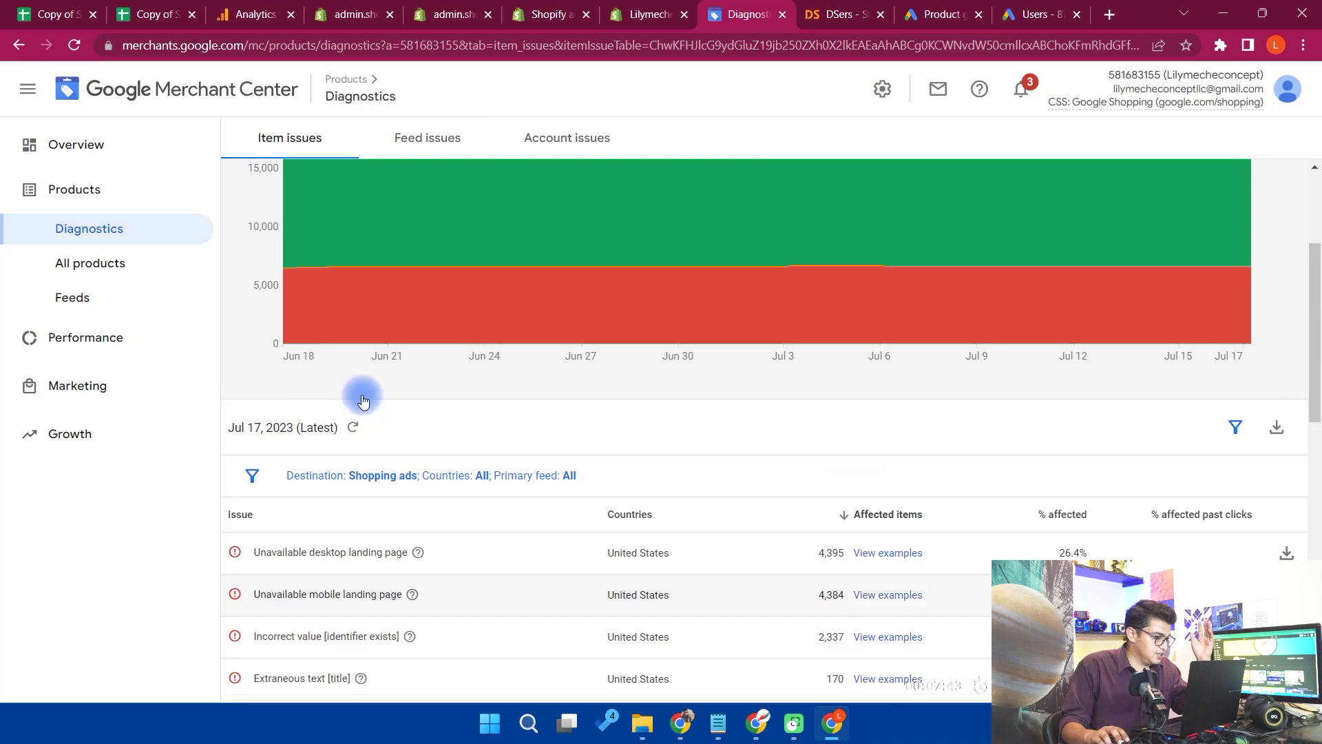
pyautogui.click(124, 270)
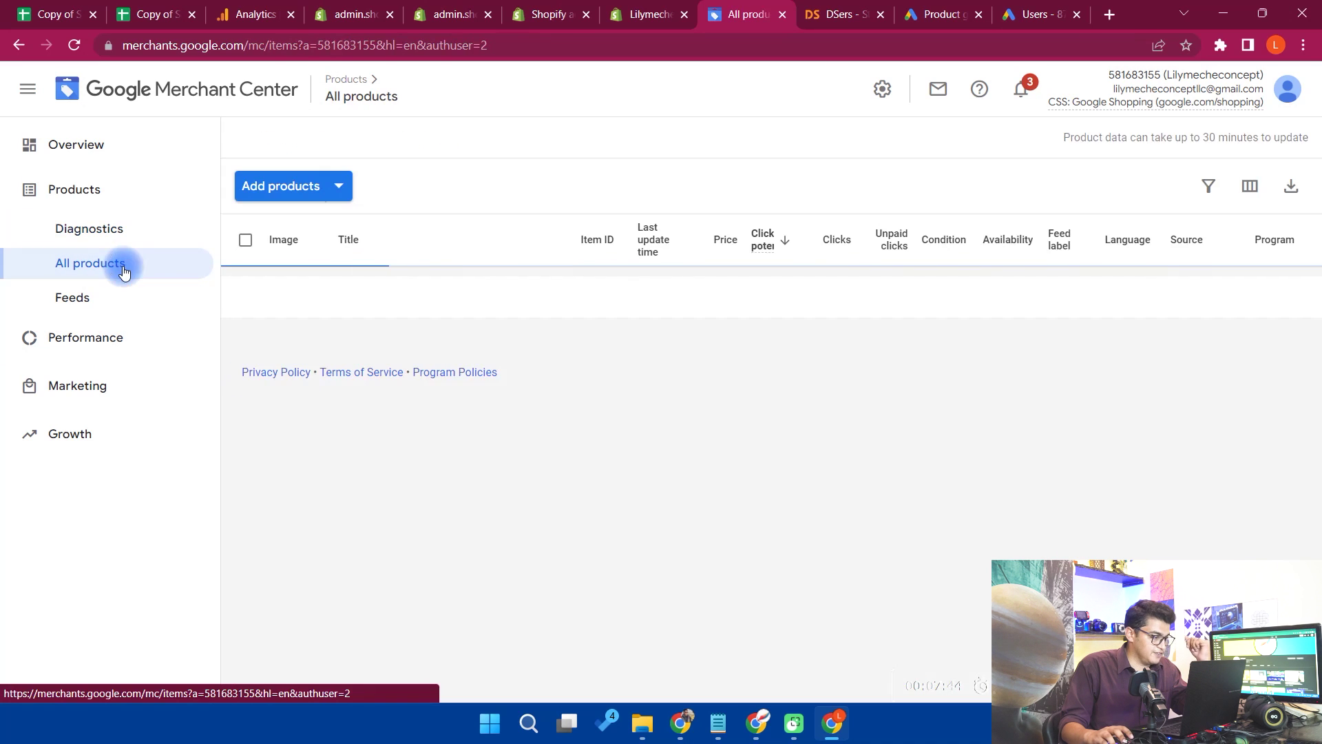
pyautogui.click(786, 420)
# - Look through the 16.6K-item product table with 8.15K fix suggestions, reaching Marketing > Promotions
pyautogui.scroll(-5, 551, 472)
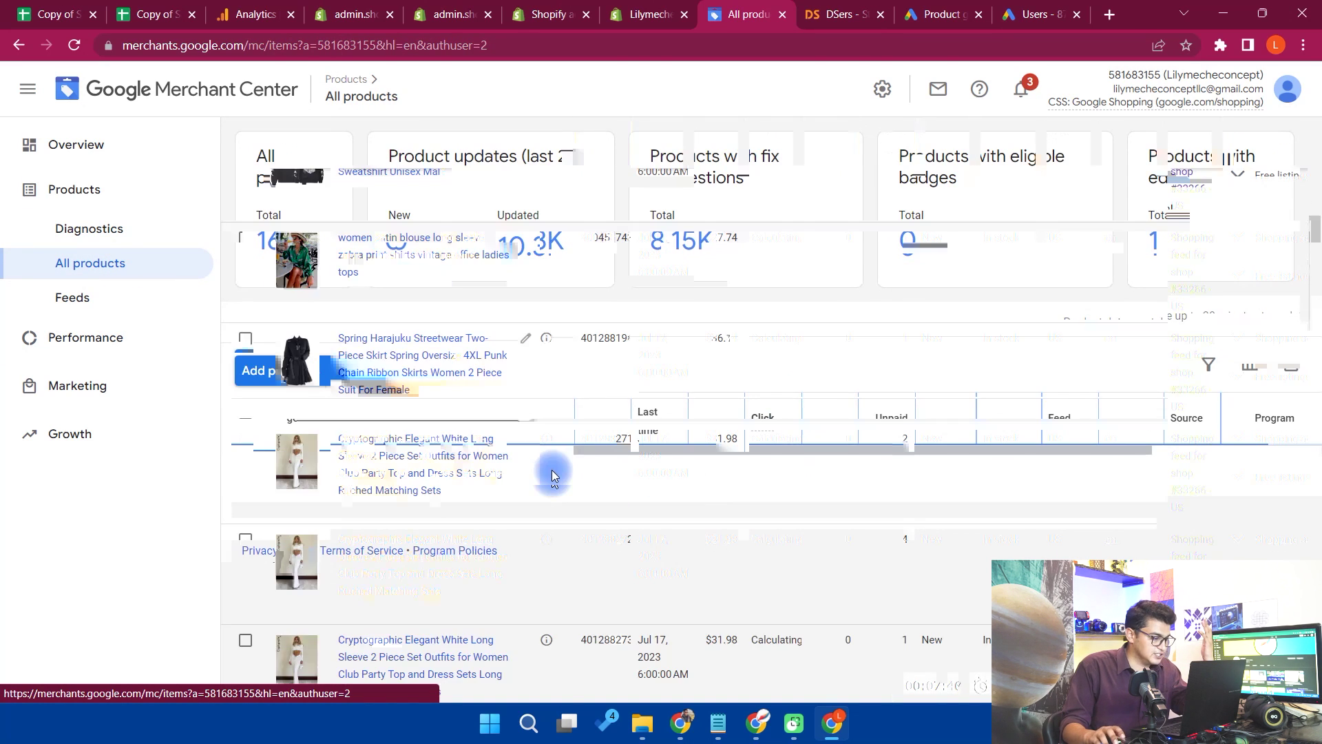
pyautogui.scroll(-5, 523, 398)
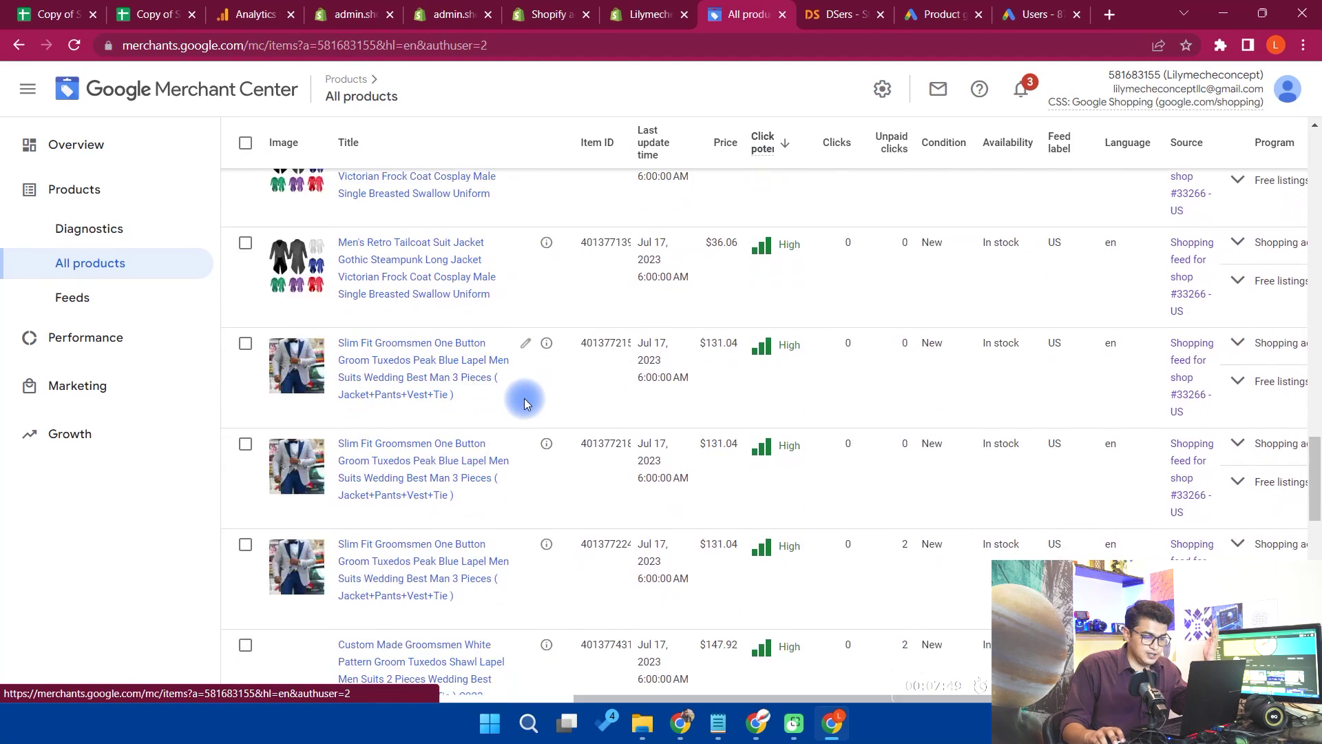
pyautogui.scroll(10, 523, 398)
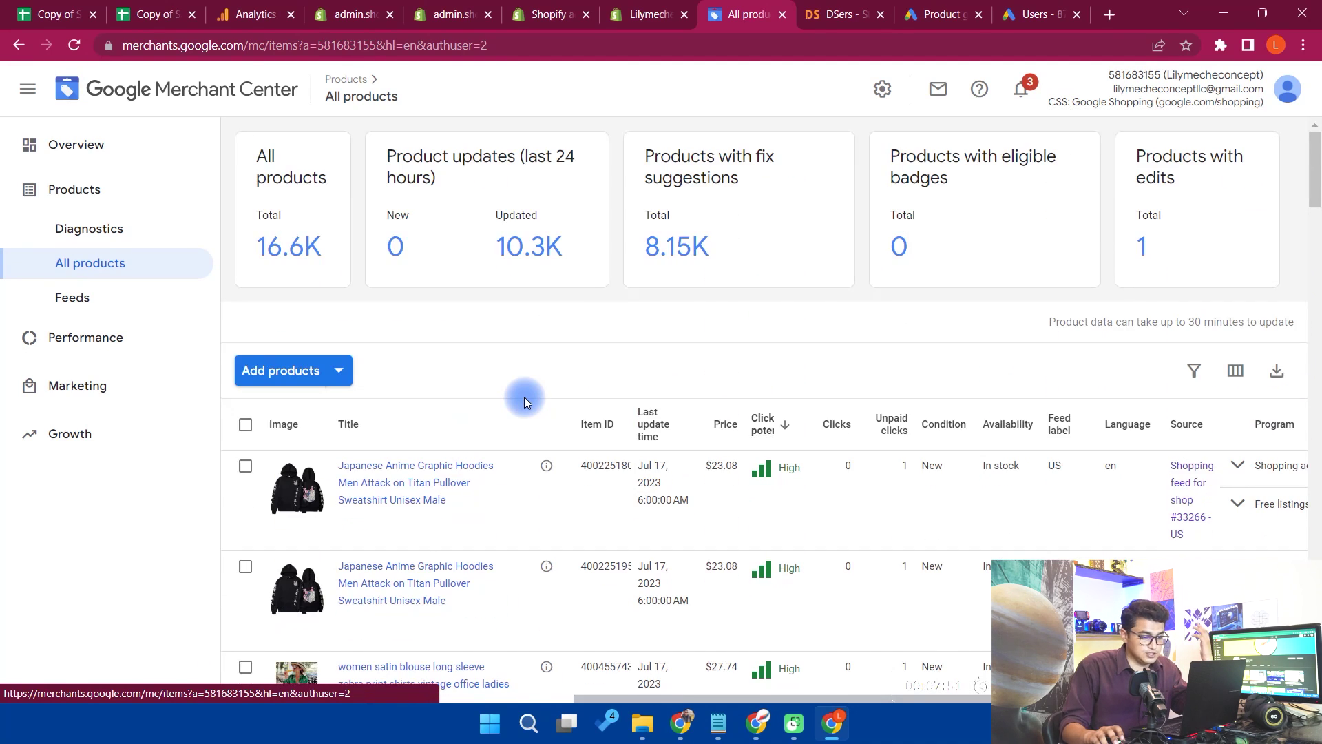
pyautogui.scroll(-1, 524, 397)
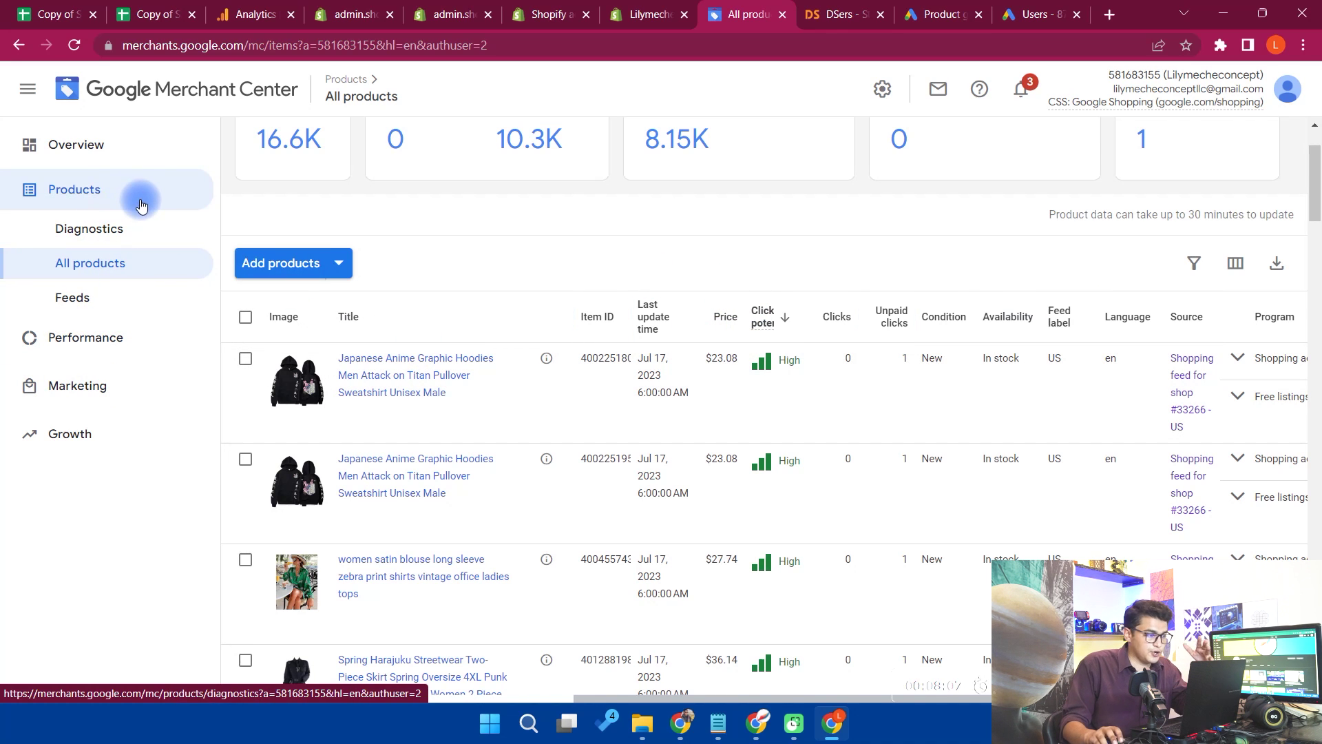
pyautogui.scroll(2, 496, 183)
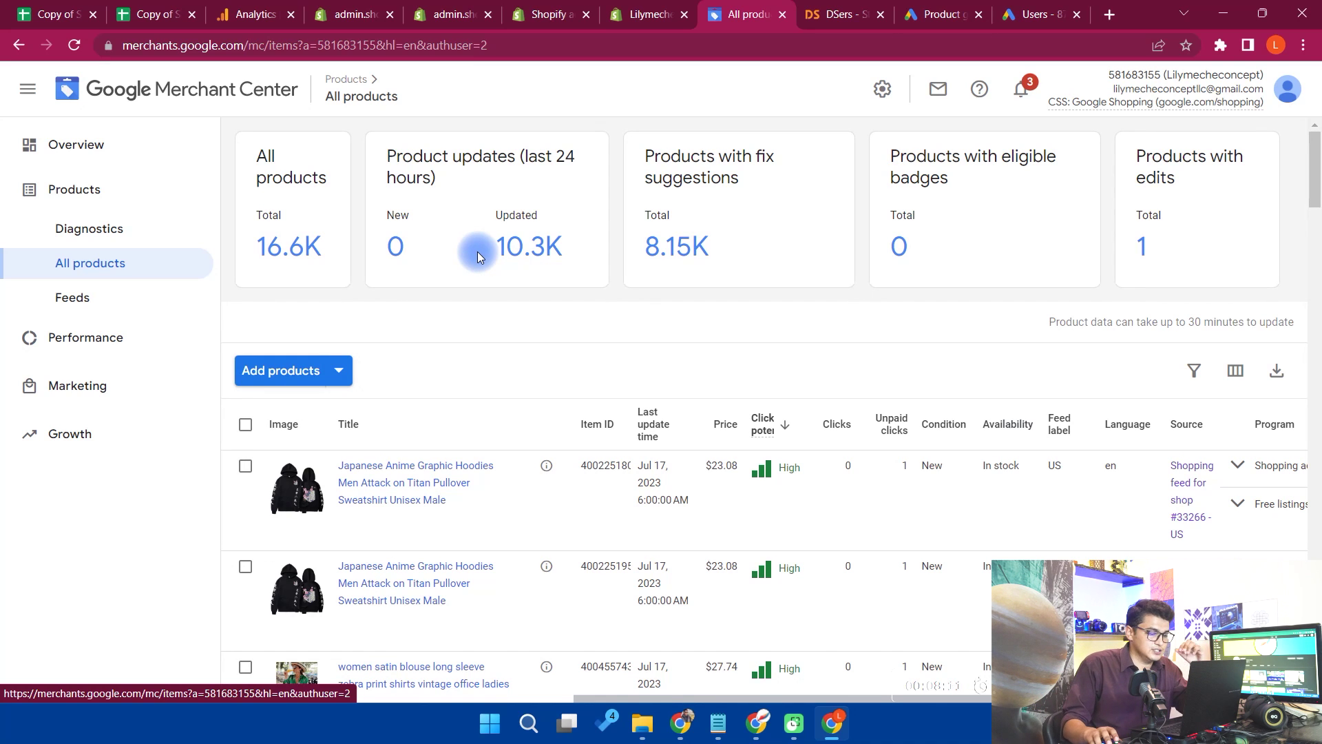
pyautogui.click(127, 385)
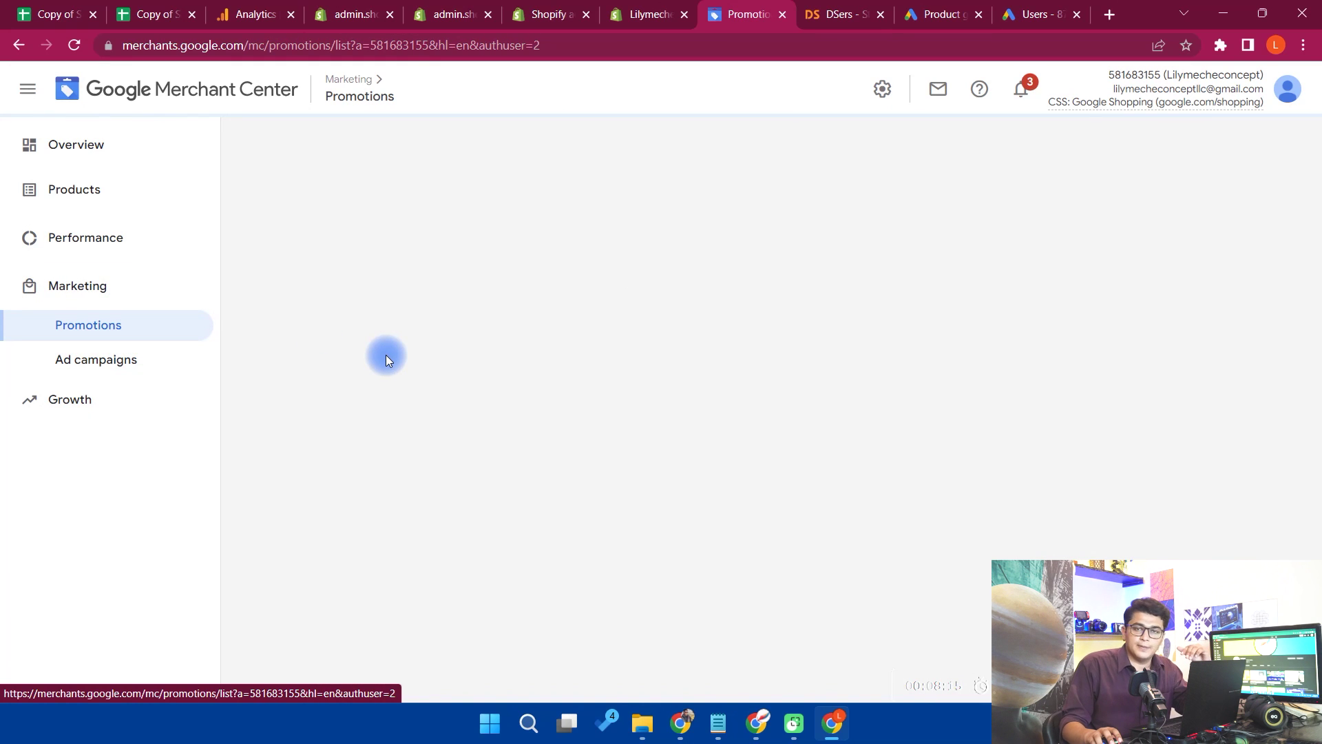